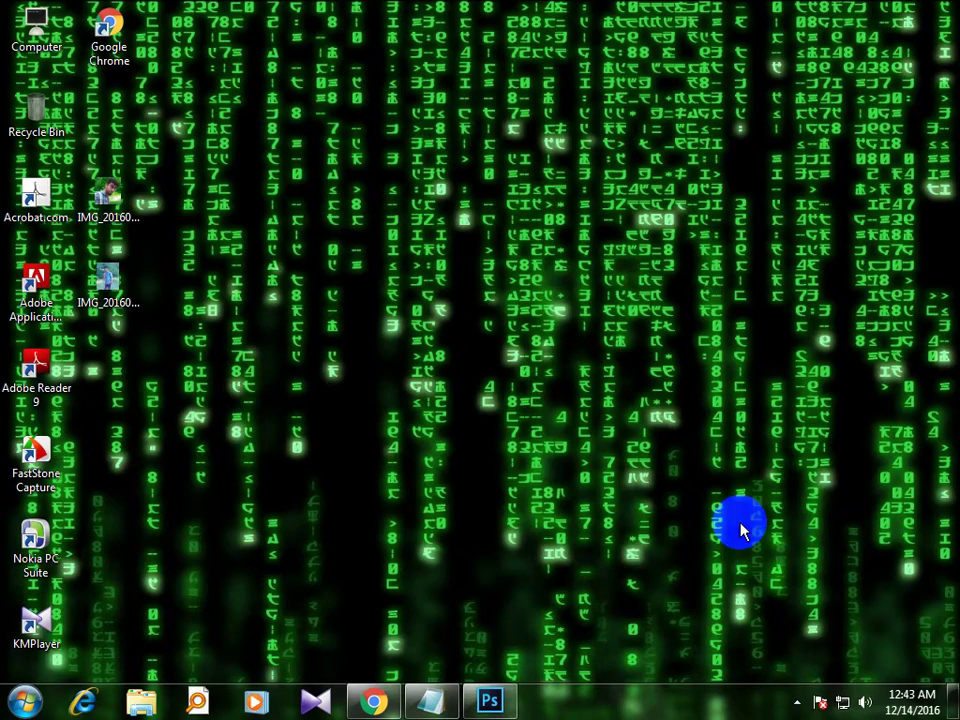
- View the desktop photo IMG_20160916_140708-Recovere, examine its signature watermark up close, and close the photo
{"action": "double_click", "coordinate": [117, 186]}
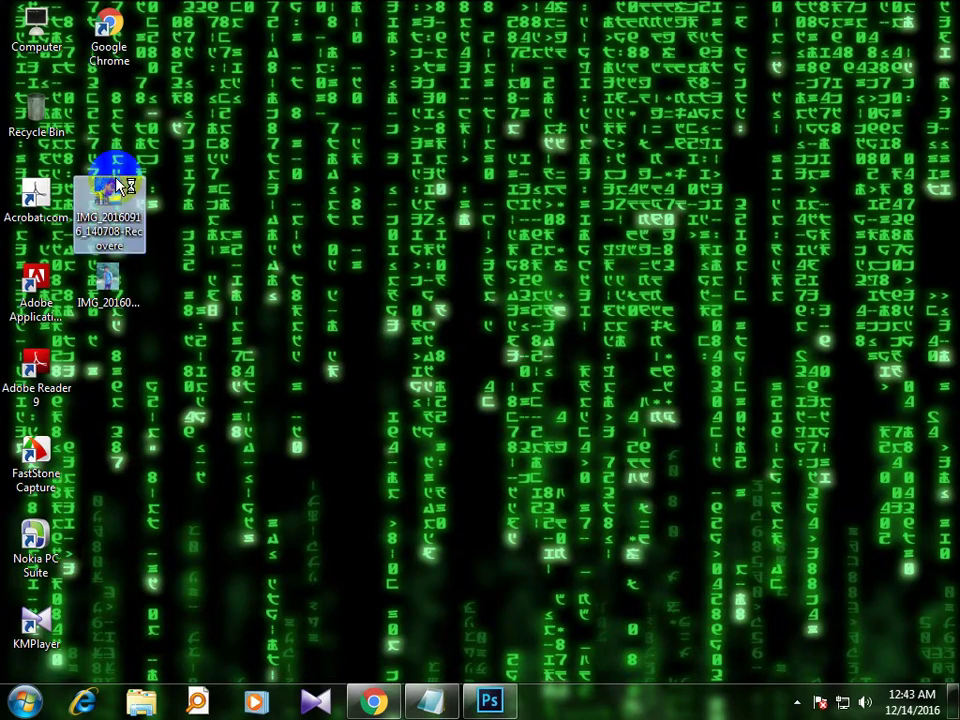
{"action": "scroll", "coordinate": [754, 606], "scroll_direction": "up", "scroll_amount": 4}
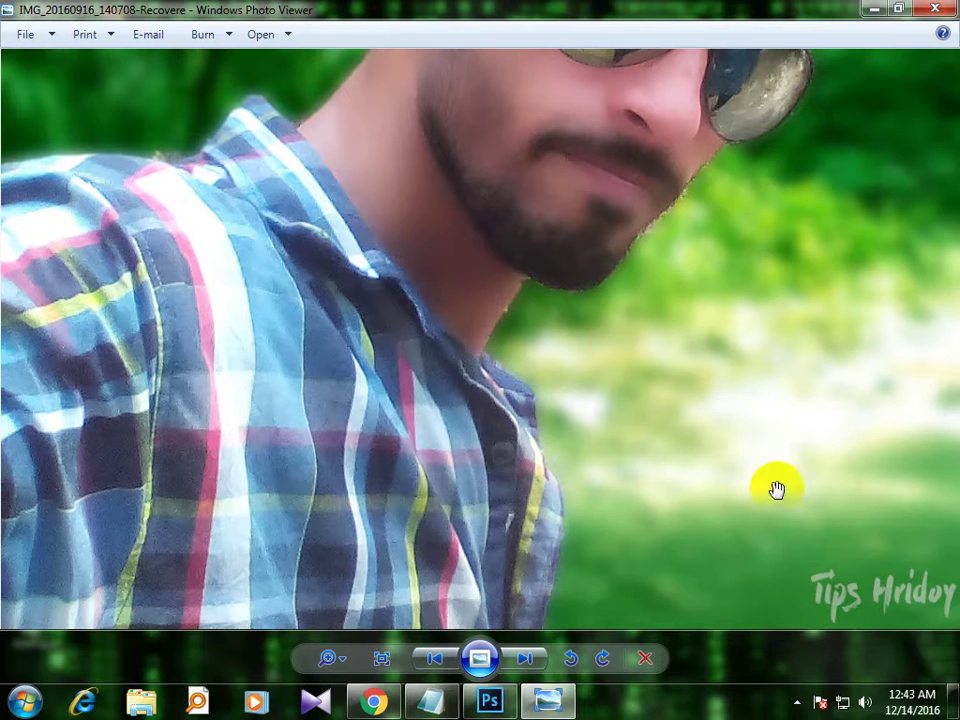
{"action": "scroll", "coordinate": [864, 572], "scroll_direction": "up", "scroll_amount": 3}
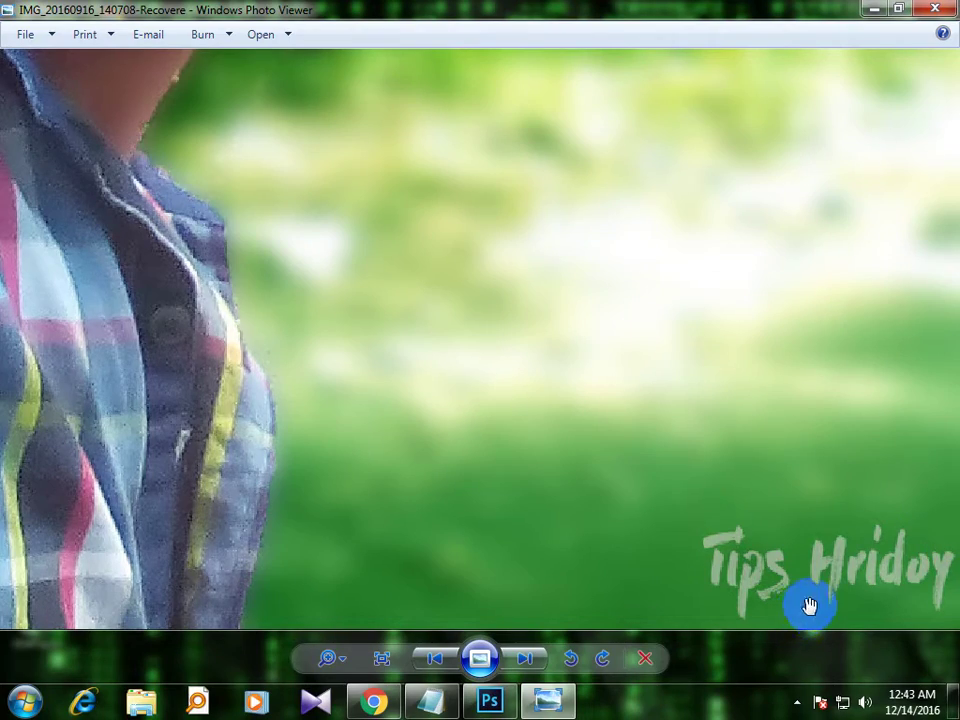
{"action": "left_click", "coordinate": [944, 12]}
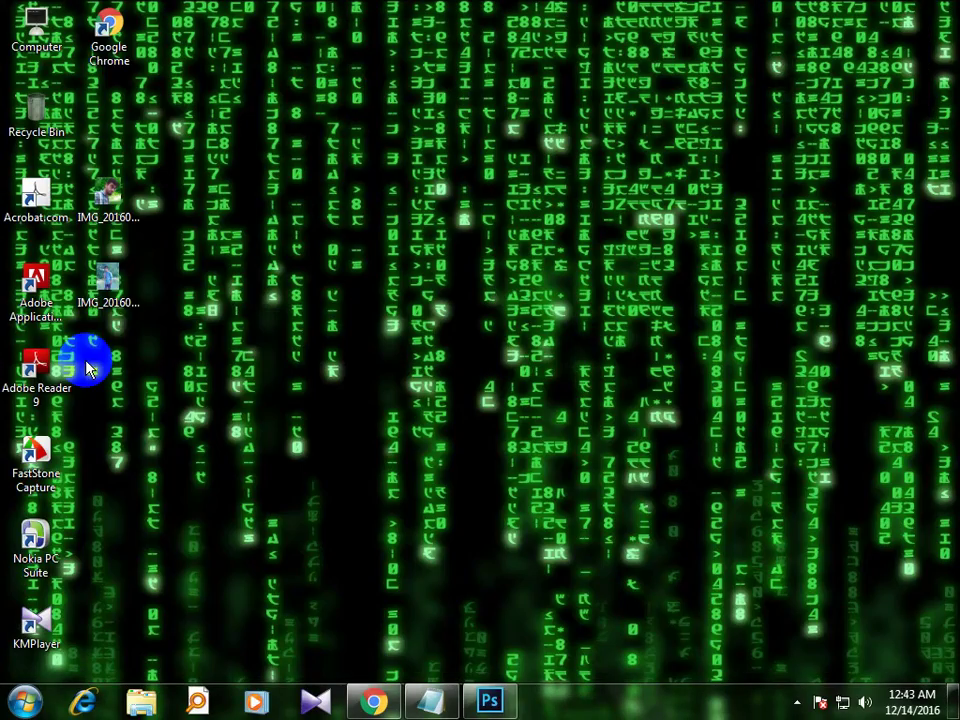
- View the desktop photo IMG_20160916_141, examine the handwritten signature watermark in its corner up close, and close the photo
{"action": "double_click", "coordinate": [130, 284]}
{"action": "scroll", "coordinate": [669, 544], "scroll_direction": "up", "scroll_amount": 4}
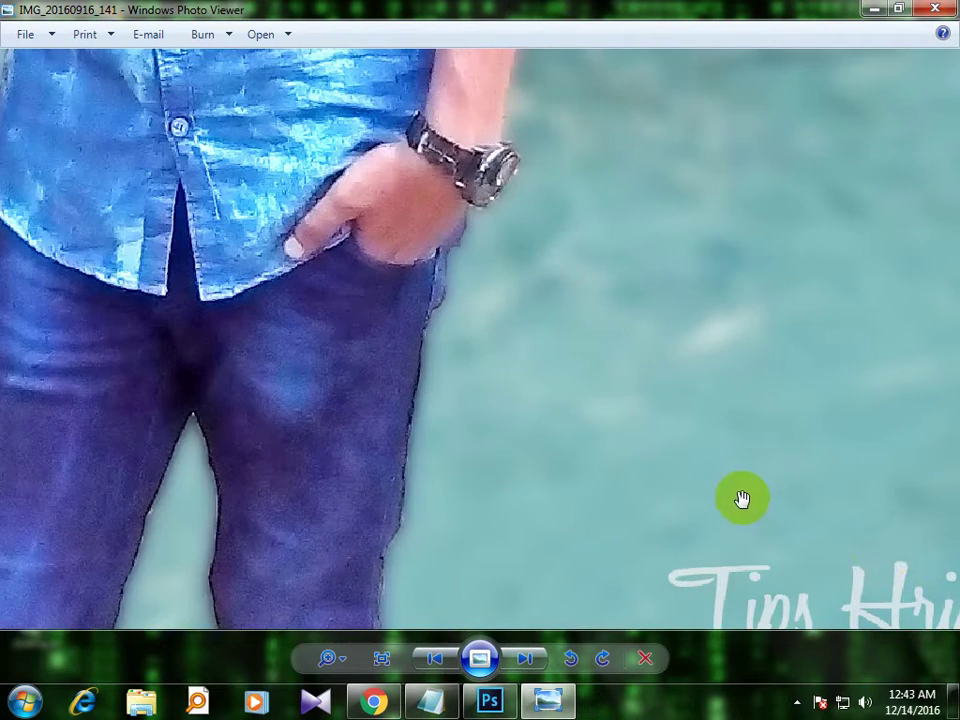
{"action": "left_click_drag", "start_coordinate": [742, 499], "coordinate": [564, 336]}
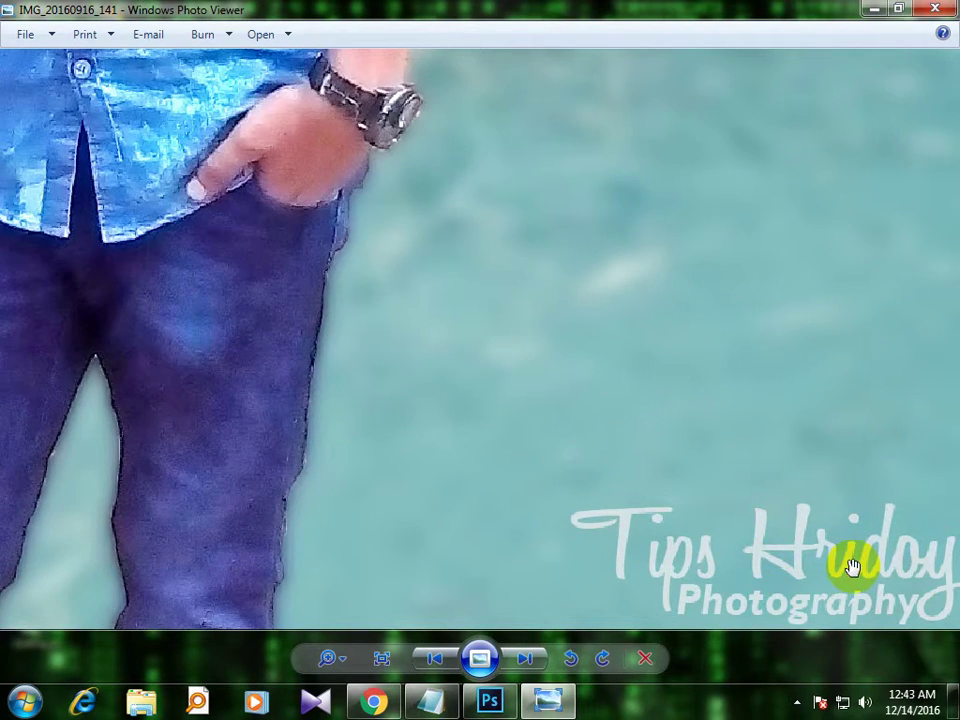
{"action": "scroll", "coordinate": [852, 567], "scroll_direction": "up", "scroll_amount": 1}
{"action": "scroll", "coordinate": [896, 594], "scroll_direction": "up", "scroll_amount": 1}
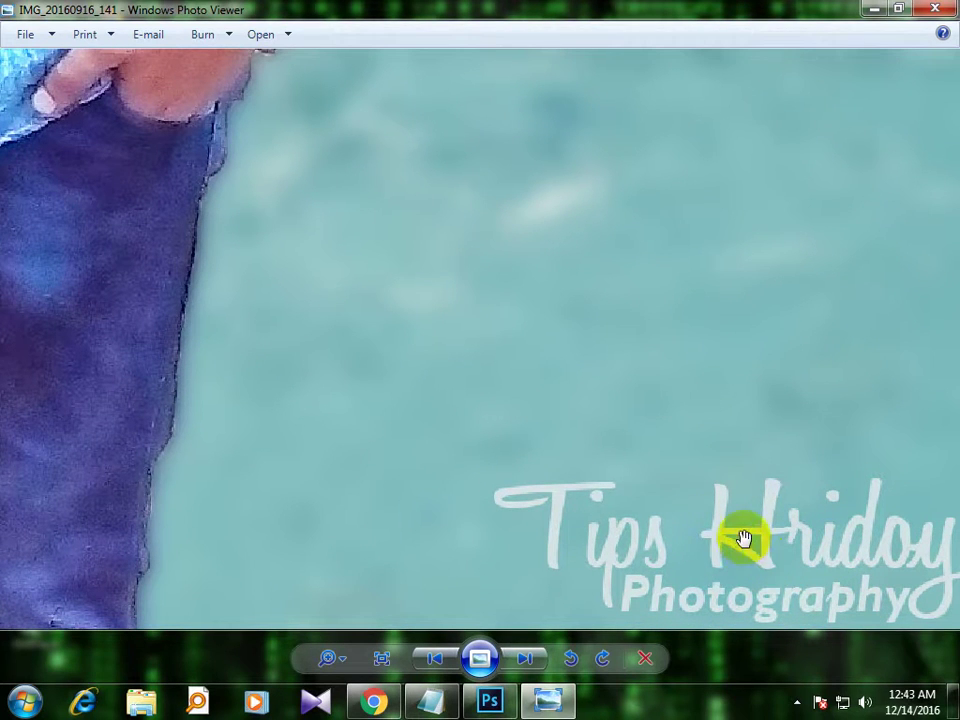
{"action": "scroll", "coordinate": [752, 549], "scroll_direction": "down", "scroll_amount": 4}
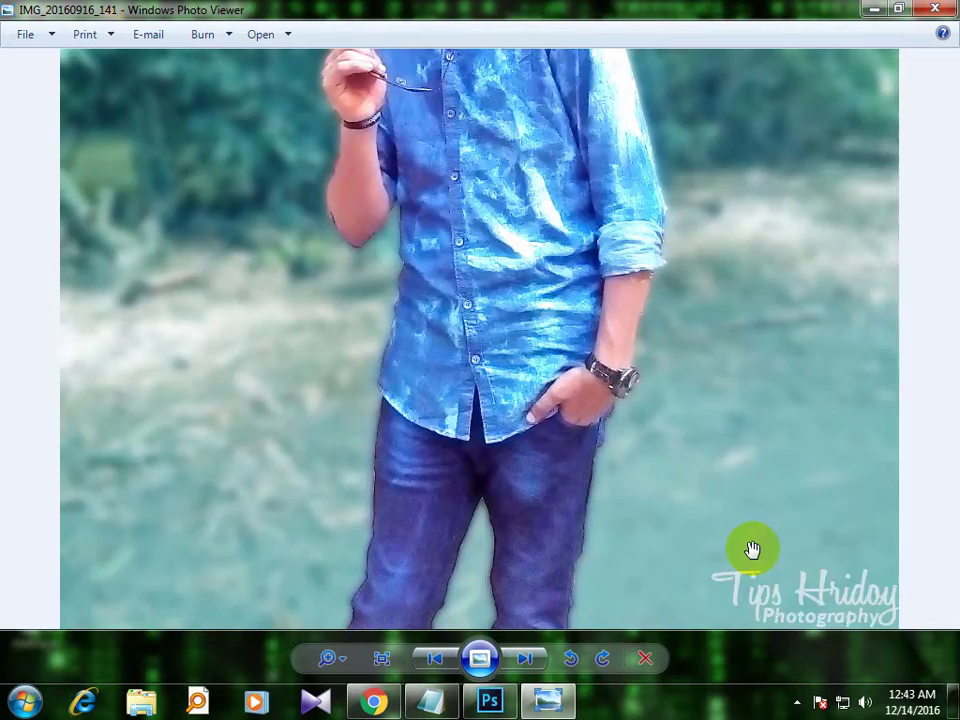
{"action": "left_click", "coordinate": [935, 12]}
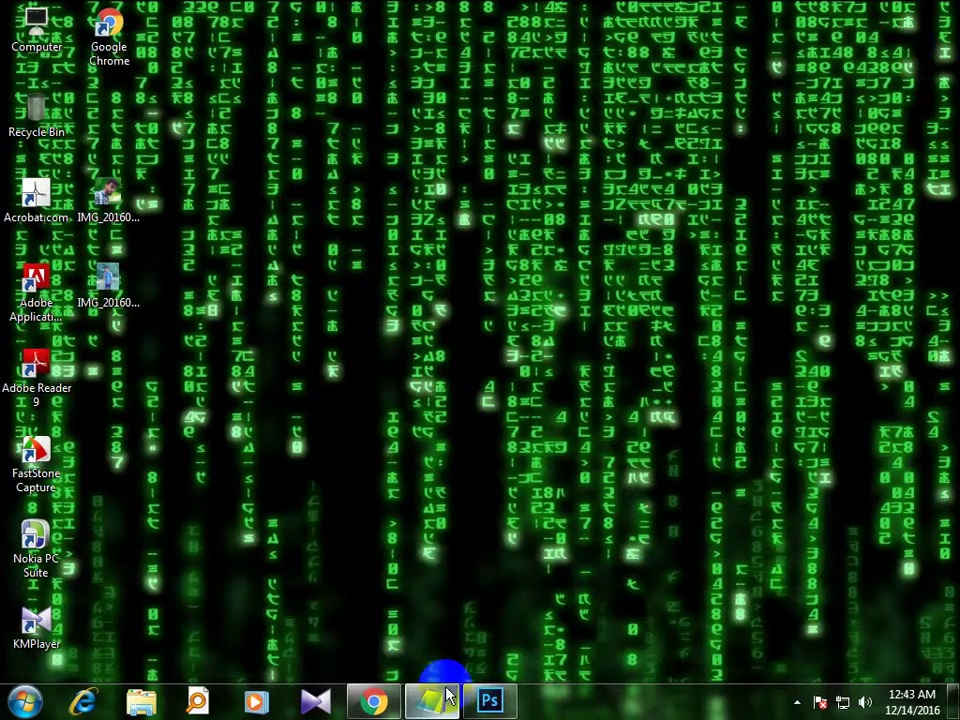
- Switch to Chrome and look through the font sites dafont, FontSpace, 1001 Free Fonts and FontZone already open there
{"action": "left_click", "coordinate": [385, 710]}
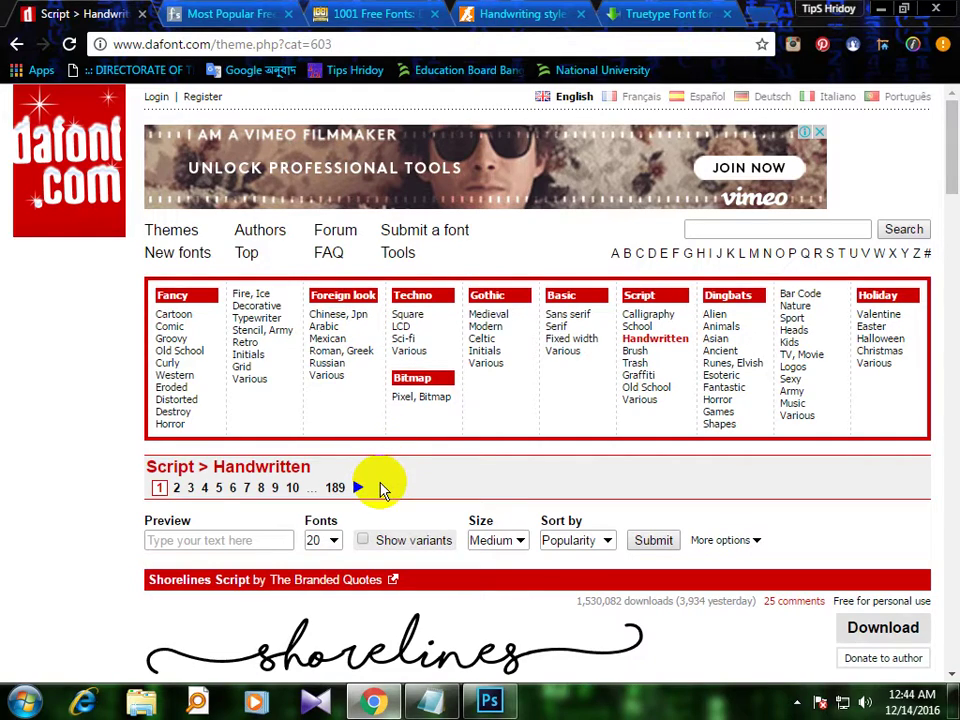
{"action": "scroll", "coordinate": [377, 467], "scroll_direction": "down", "scroll_amount": 5}
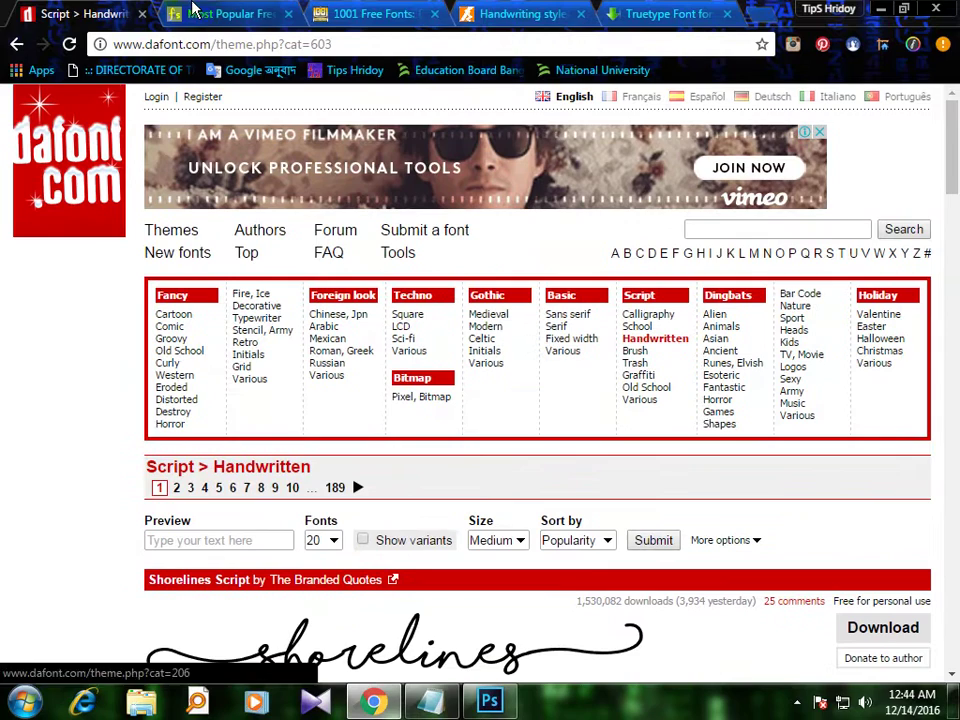
{"action": "left_click", "coordinate": [212, 14]}
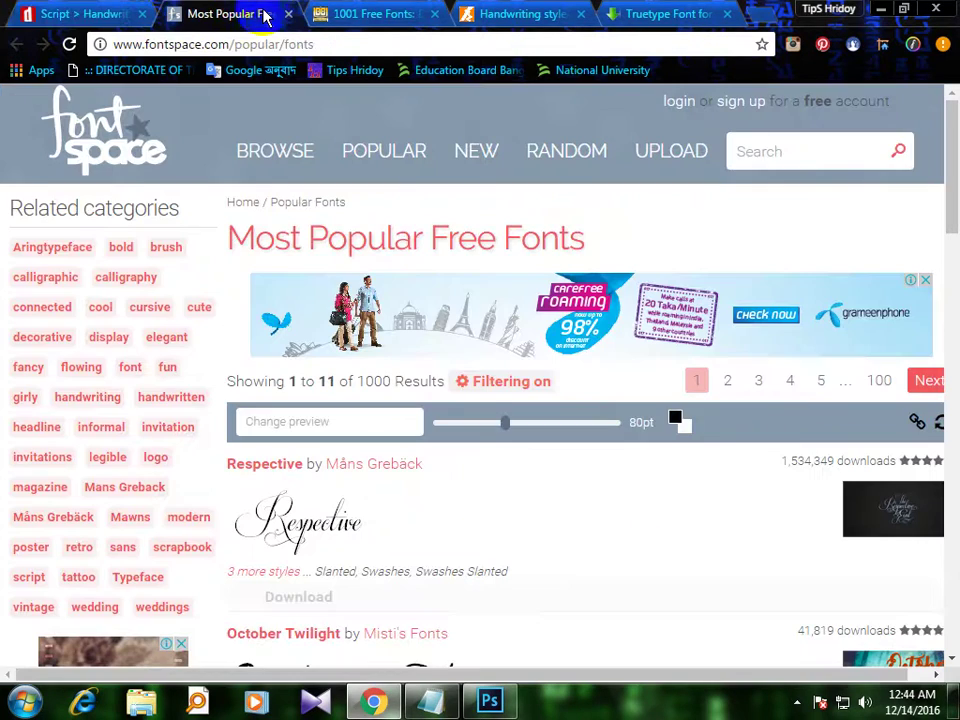
{"action": "left_click", "coordinate": [384, 15]}
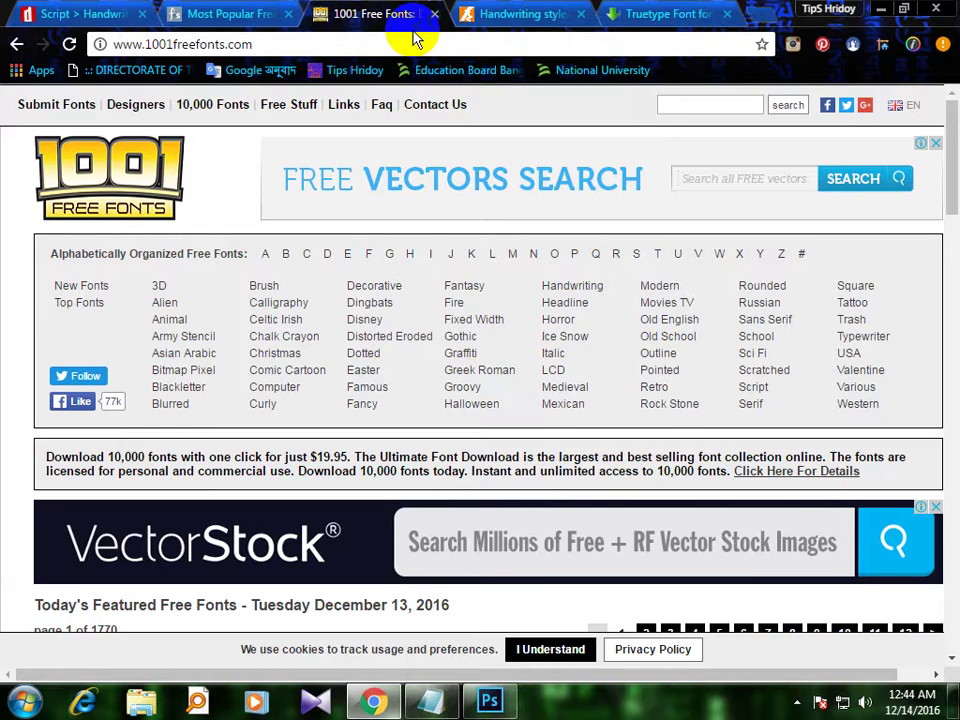
{"action": "left_click", "coordinate": [508, 18]}
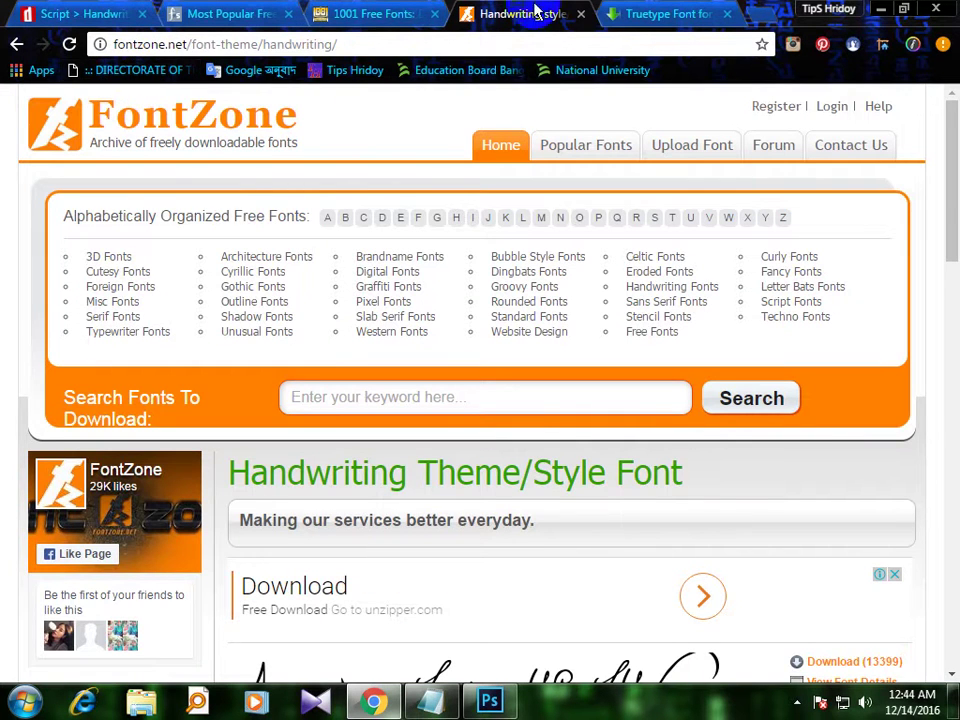
- Look over the popular free fonts listed on the open all-free-download.com font page
{"action": "left_click", "coordinate": [672, 13]}
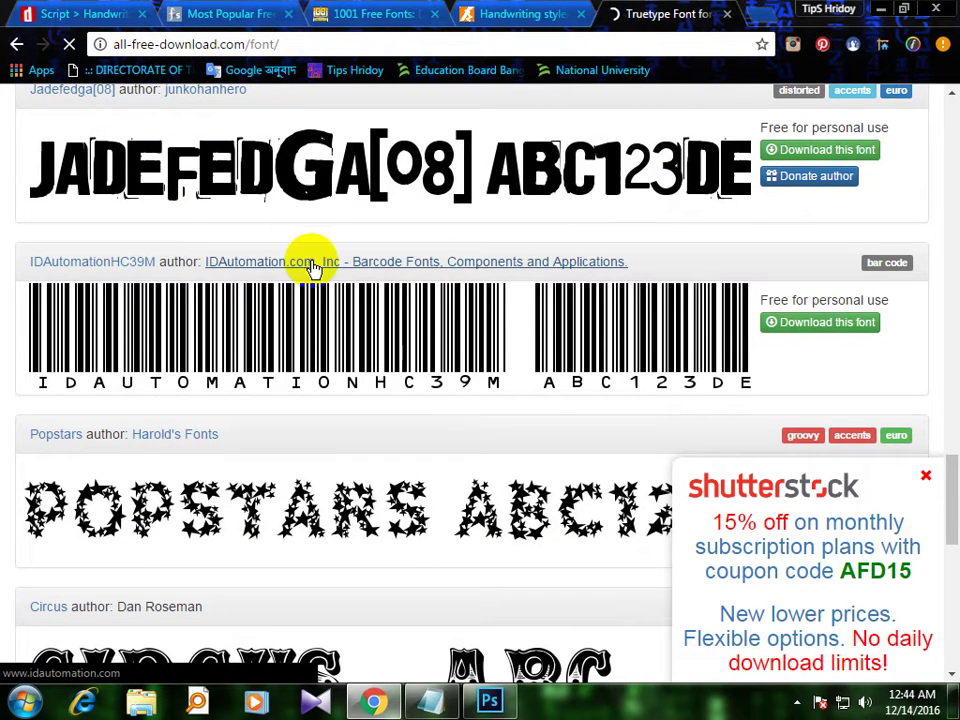
{"action": "scroll", "coordinate": [290, 260], "scroll_direction": "down", "scroll_amount": 1}
{"action": "scroll", "coordinate": [290, 260], "scroll_direction": "up", "scroll_amount": 5}
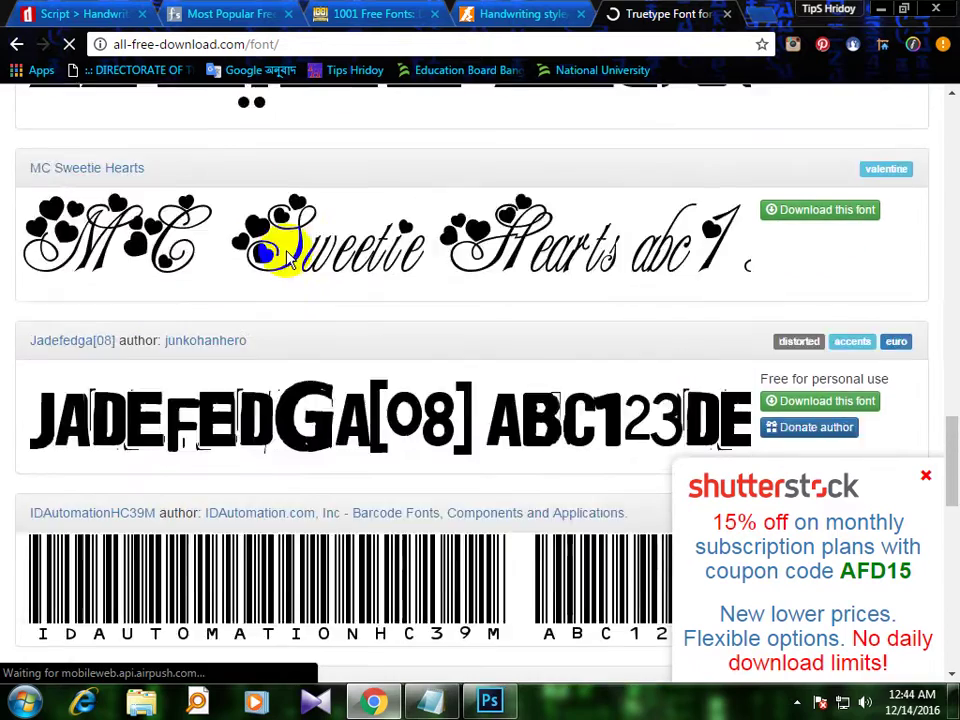
{"action": "scroll", "coordinate": [286, 258], "scroll_direction": "down", "scroll_amount": 4}
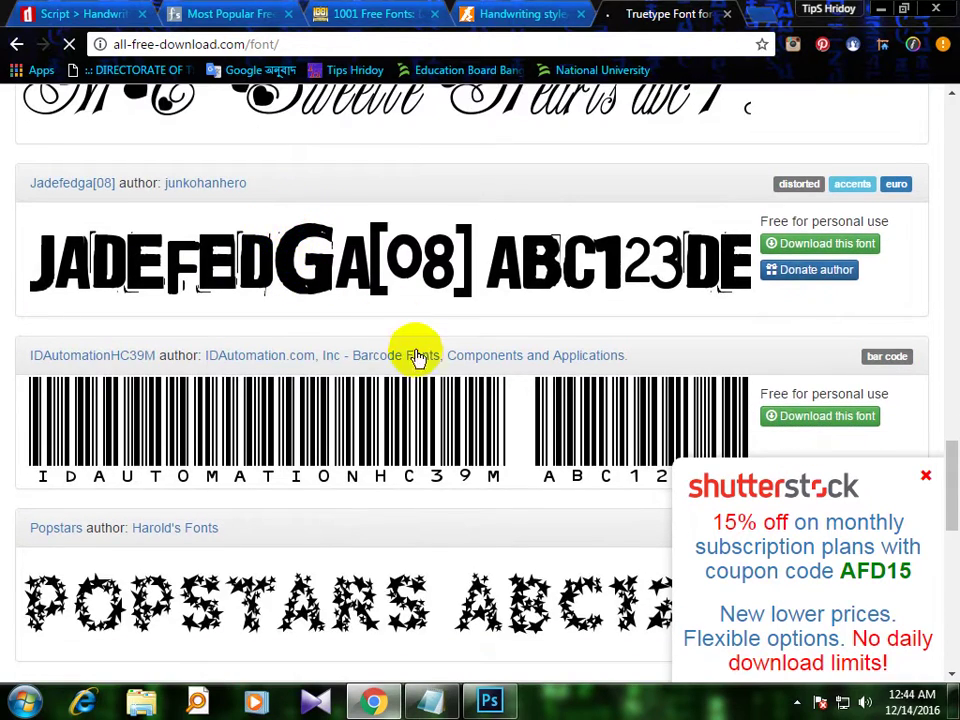
{"action": "scroll", "coordinate": [418, 360], "scroll_direction": "down", "scroll_amount": 2}
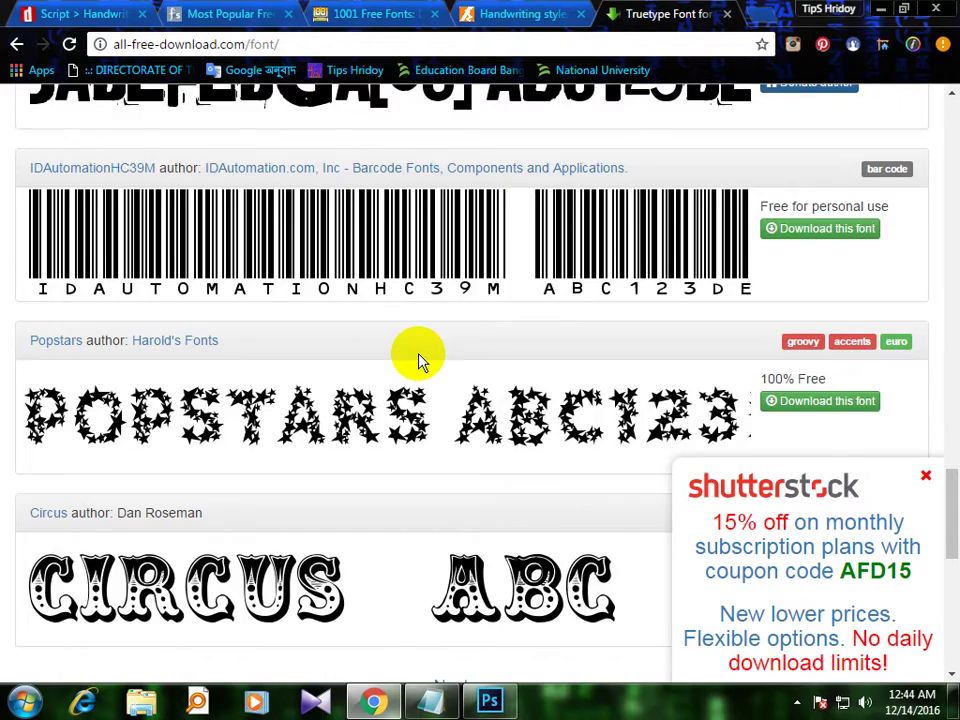
{"action": "scroll", "coordinate": [418, 360], "scroll_direction": "up", "scroll_amount": 6}
{"action": "scroll", "coordinate": [418, 358], "scroll_direction": "up", "scroll_amount": 15}
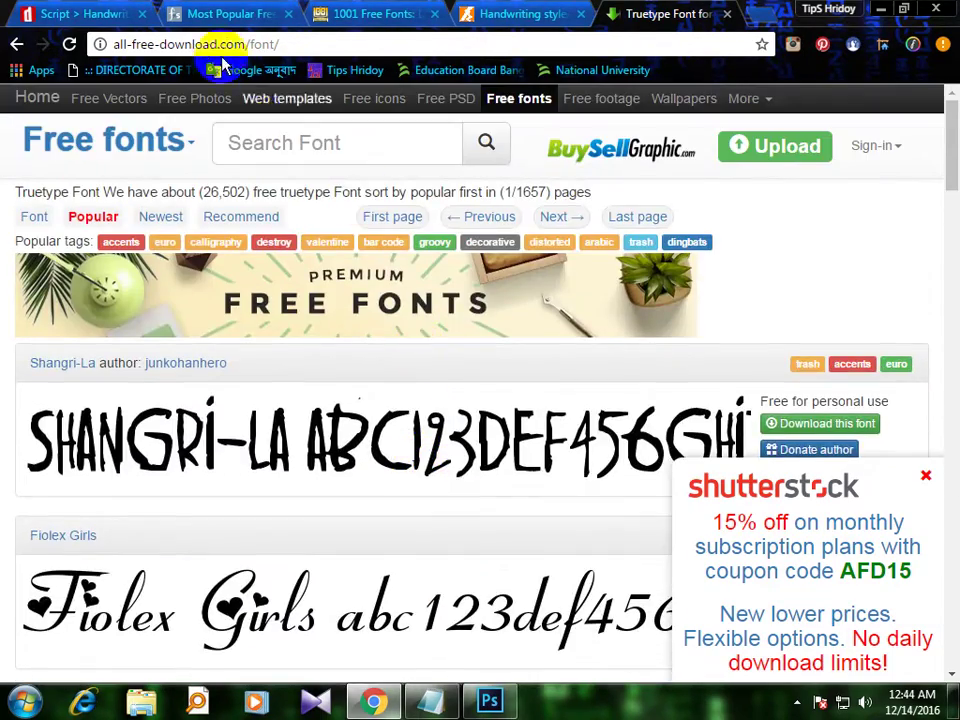
- Return to dafont.com and examine the fonts on the first page of the Script > Handwritten category
{"action": "left_click", "coordinate": [64, 15]}
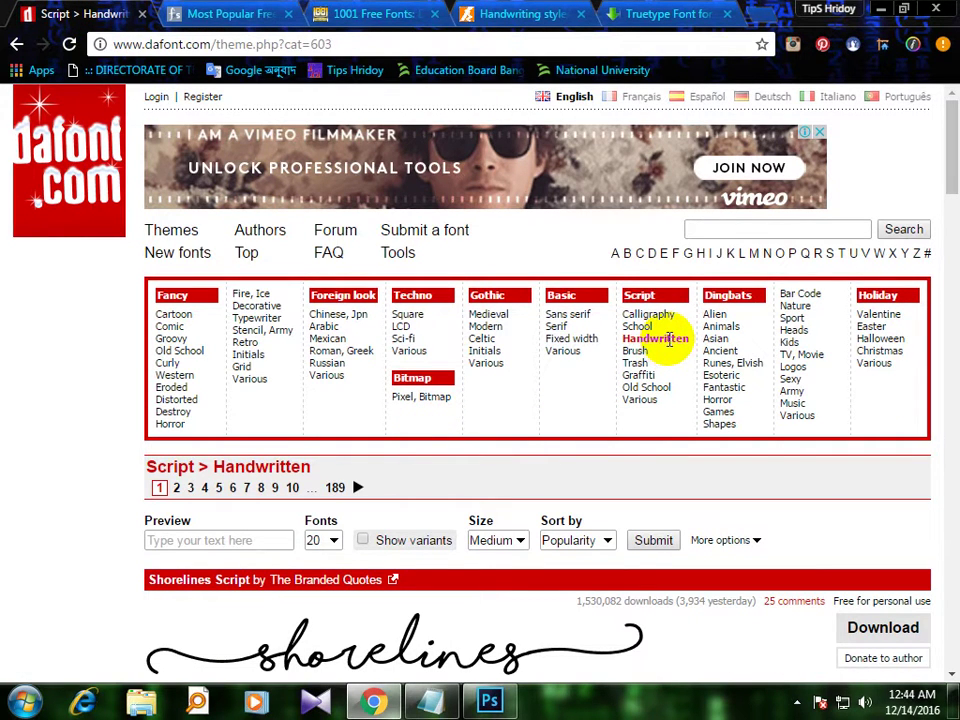
{"action": "scroll", "coordinate": [489, 540], "scroll_direction": "down", "scroll_amount": 3}
{"action": "scroll", "coordinate": [489, 489], "scroll_direction": "up", "scroll_amount": 3}
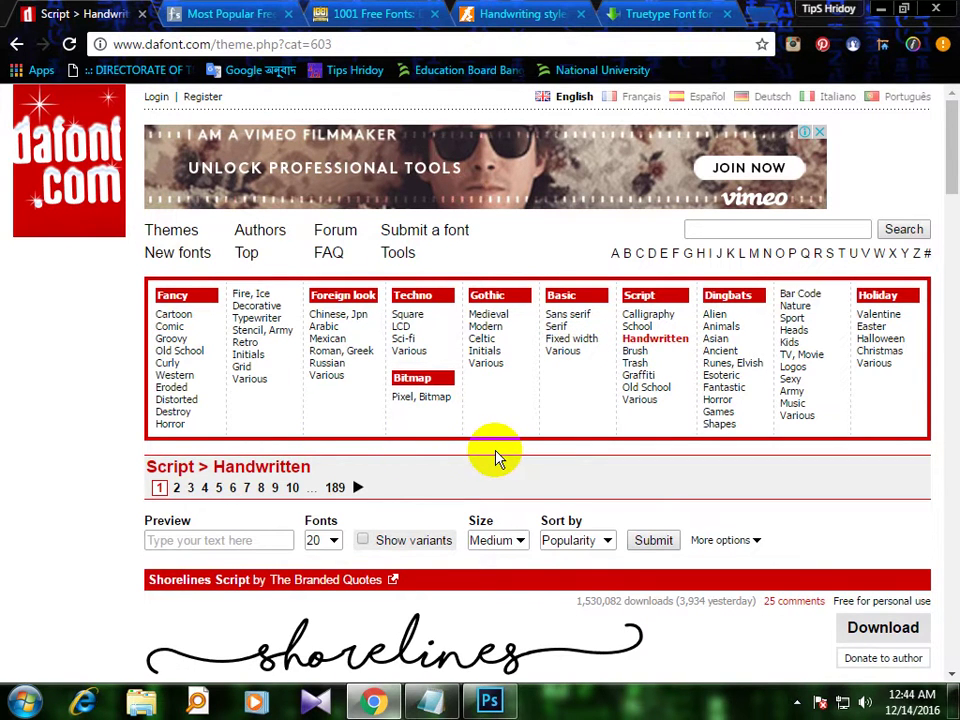
{"action": "scroll", "coordinate": [496, 458], "scroll_direction": "down", "scroll_amount": 1}
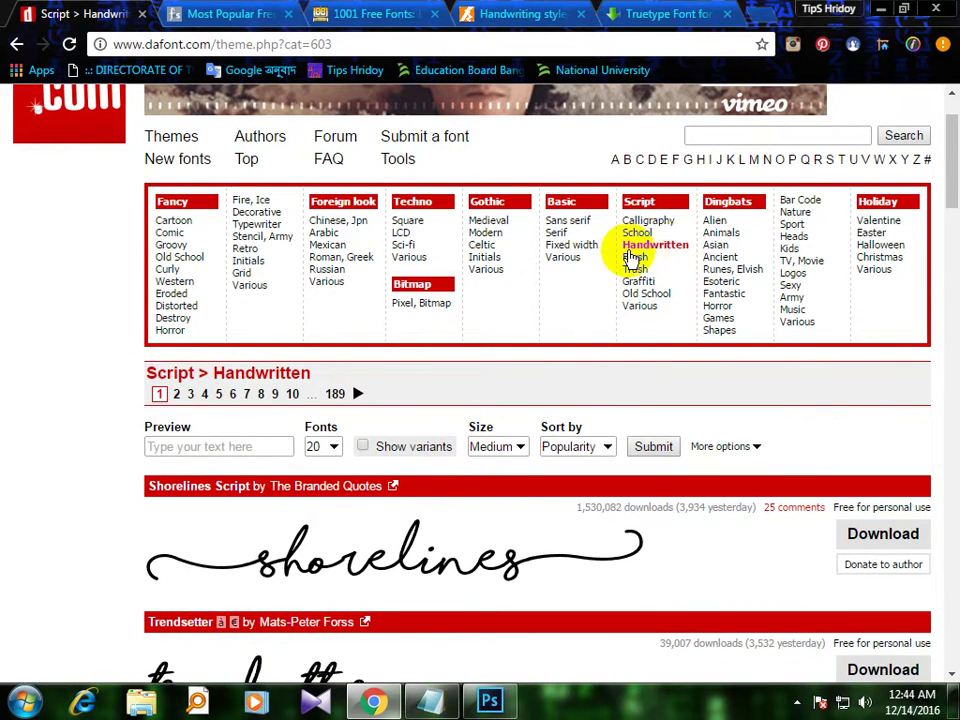
{"action": "scroll", "coordinate": [414, 583], "scroll_direction": "down", "scroll_amount": 4}
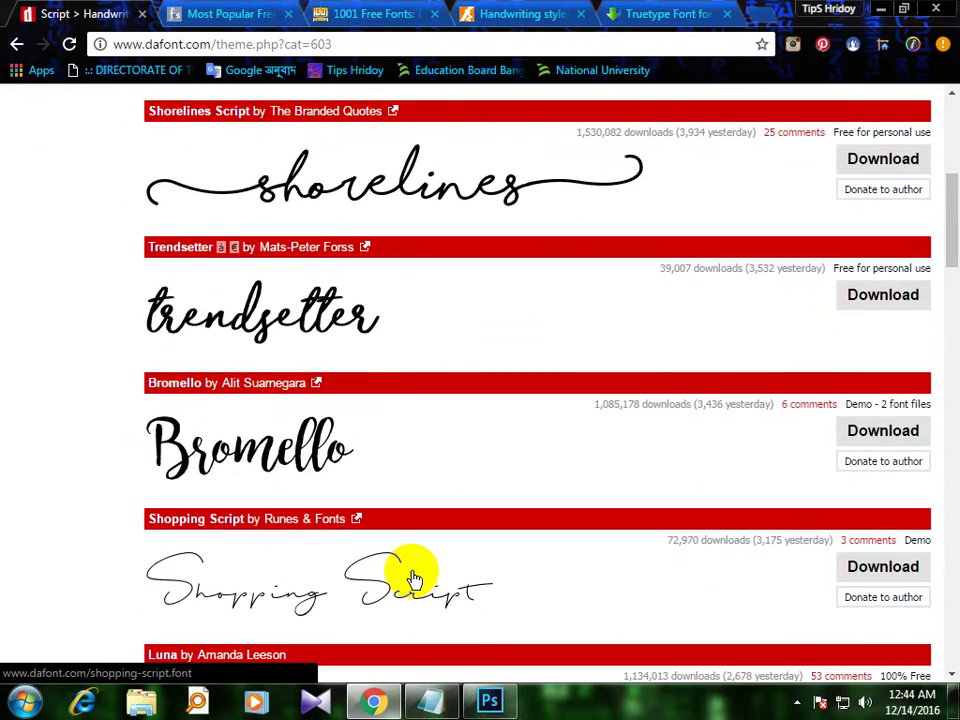
{"action": "scroll", "coordinate": [414, 575], "scroll_direction": "down", "scroll_amount": 9}
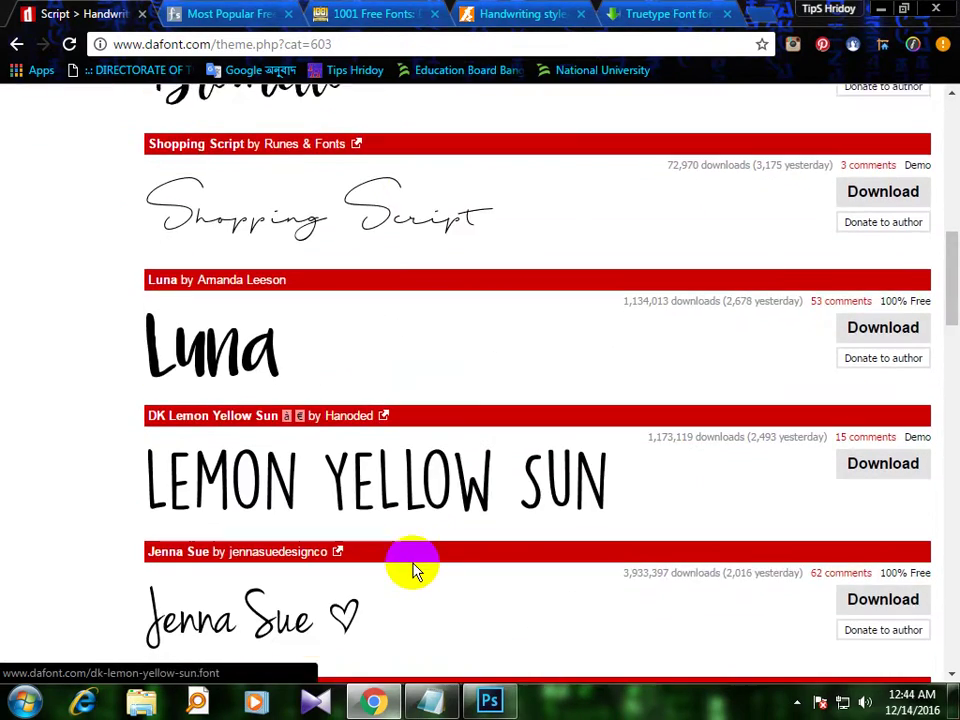
{"action": "scroll", "coordinate": [416, 570], "scroll_direction": "down", "scroll_amount": 3}
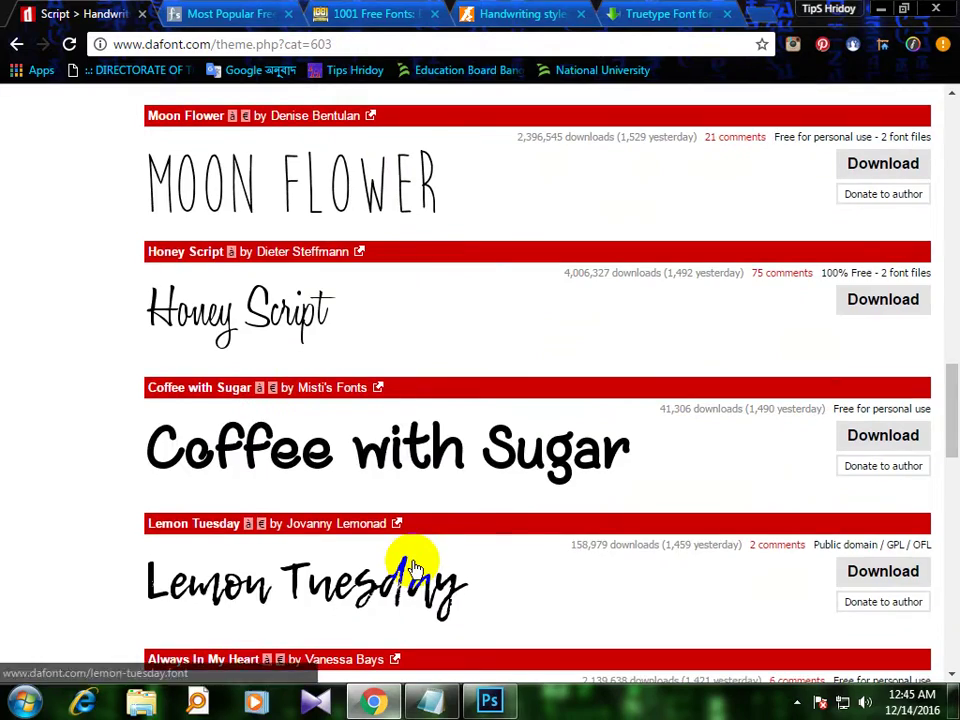
{"action": "scroll", "coordinate": [416, 570], "scroll_direction": "down", "scroll_amount": 3}
{"action": "scroll", "coordinate": [416, 568], "scroll_direction": "down", "scroll_amount": 4}
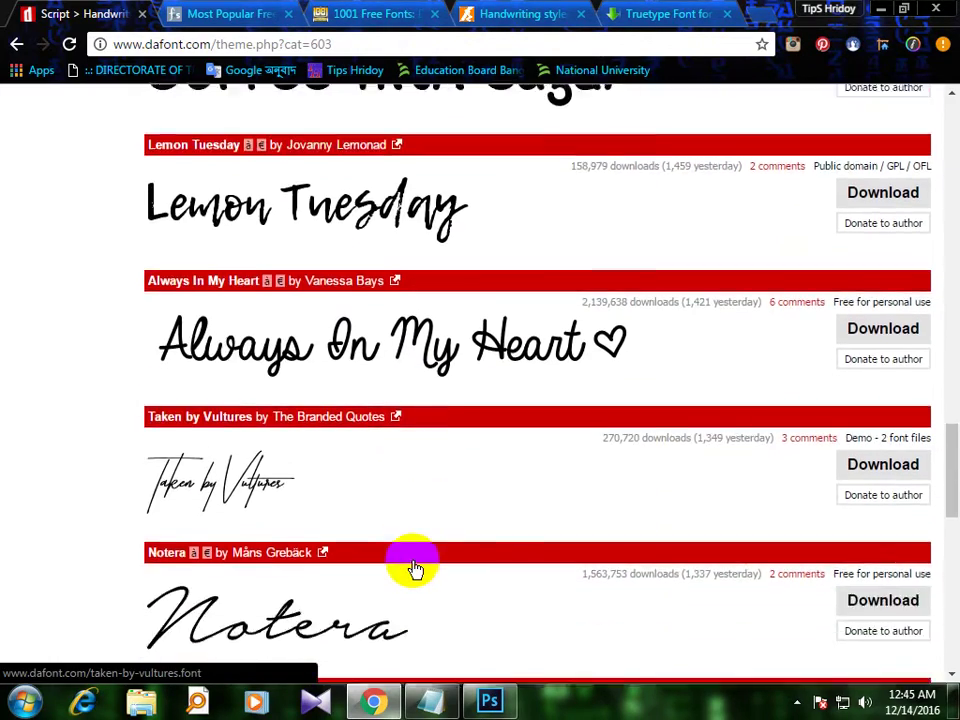
{"action": "scroll", "coordinate": [416, 568], "scroll_direction": "down", "scroll_amount": 7}
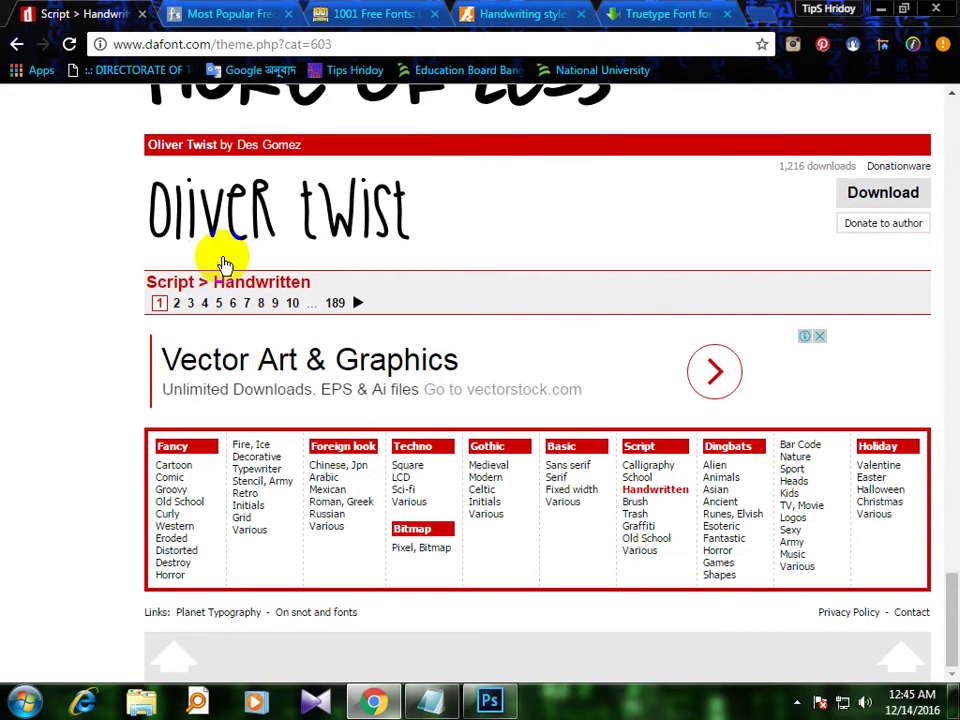
- Open page 2 of dafont's Script > Handwritten category and examine the fonts listed there
{"action": "left_click", "coordinate": [176, 303]}
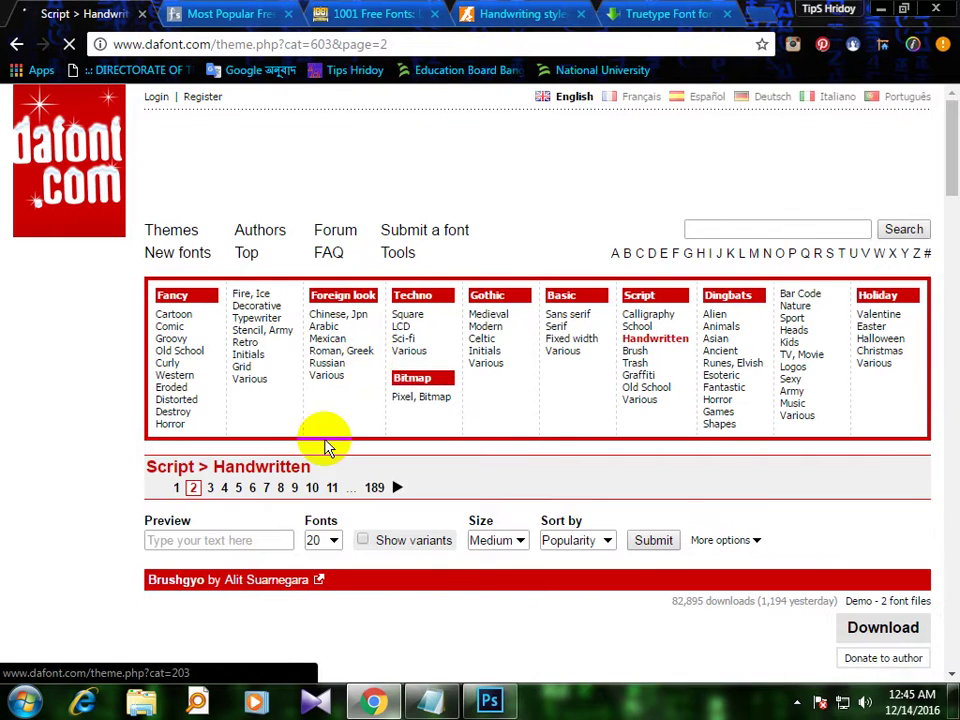
{"action": "scroll", "coordinate": [336, 454], "scroll_direction": "down", "scroll_amount": 10}
{"action": "scroll", "coordinate": [340, 462], "scroll_direction": "up", "scroll_amount": 5}
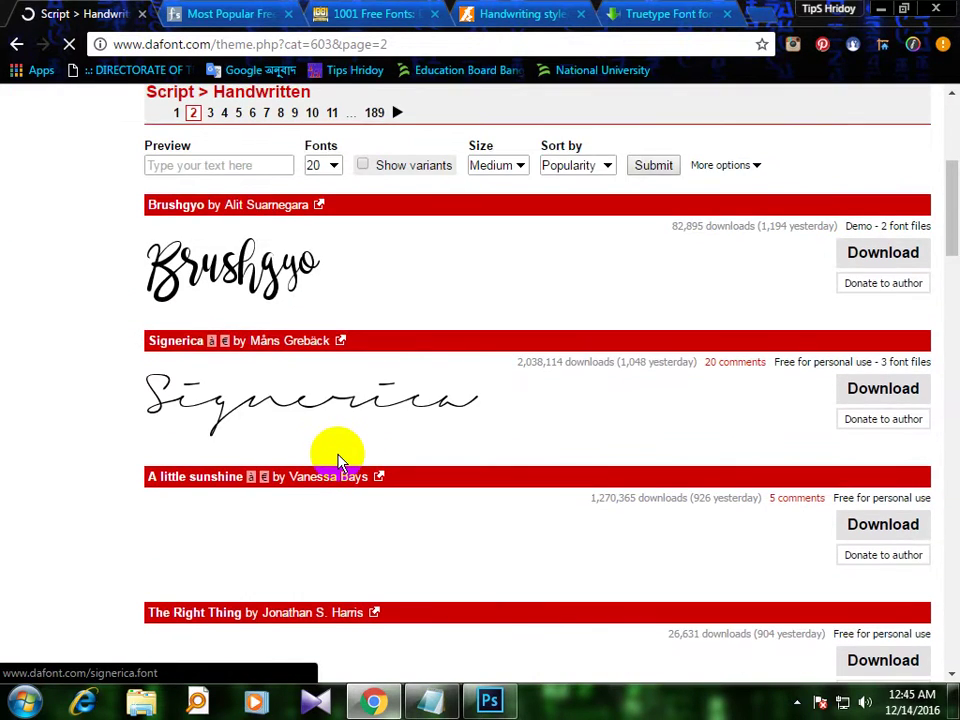
{"action": "scroll", "coordinate": [340, 458], "scroll_direction": "down", "scroll_amount": 5}
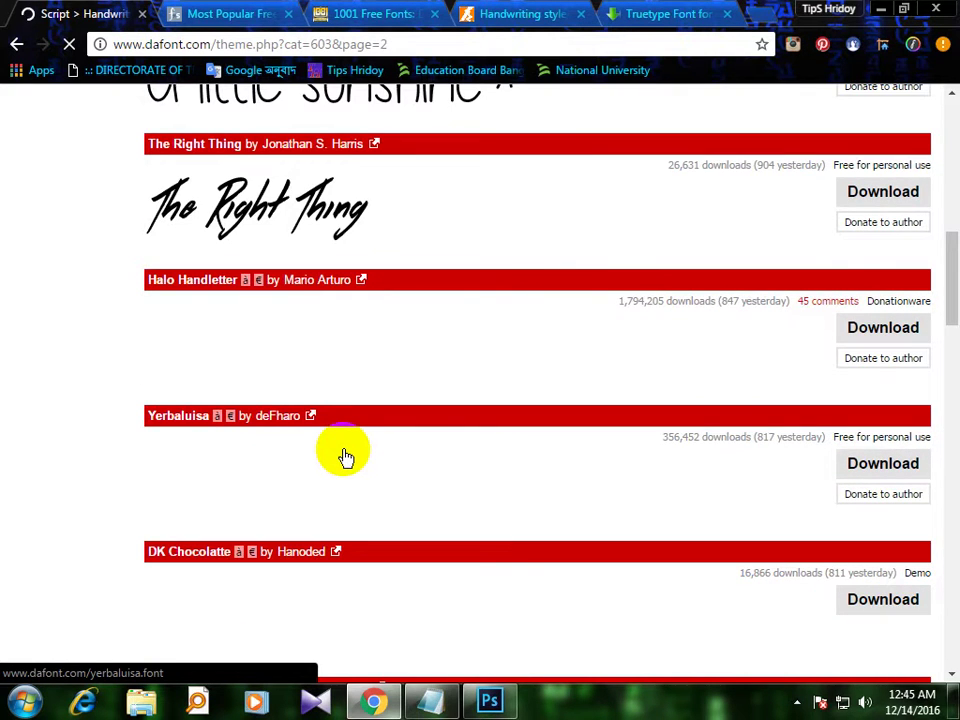
{"action": "scroll", "coordinate": [343, 457], "scroll_direction": "down", "scroll_amount": 2}
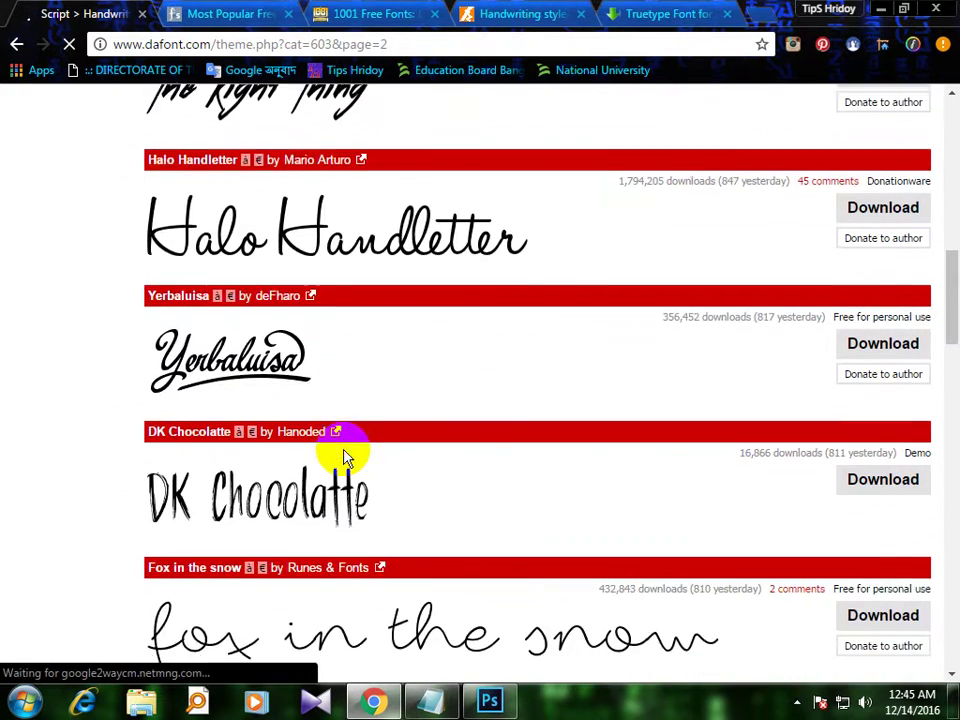
{"action": "scroll", "coordinate": [343, 457], "scroll_direction": "down", "scroll_amount": 5}
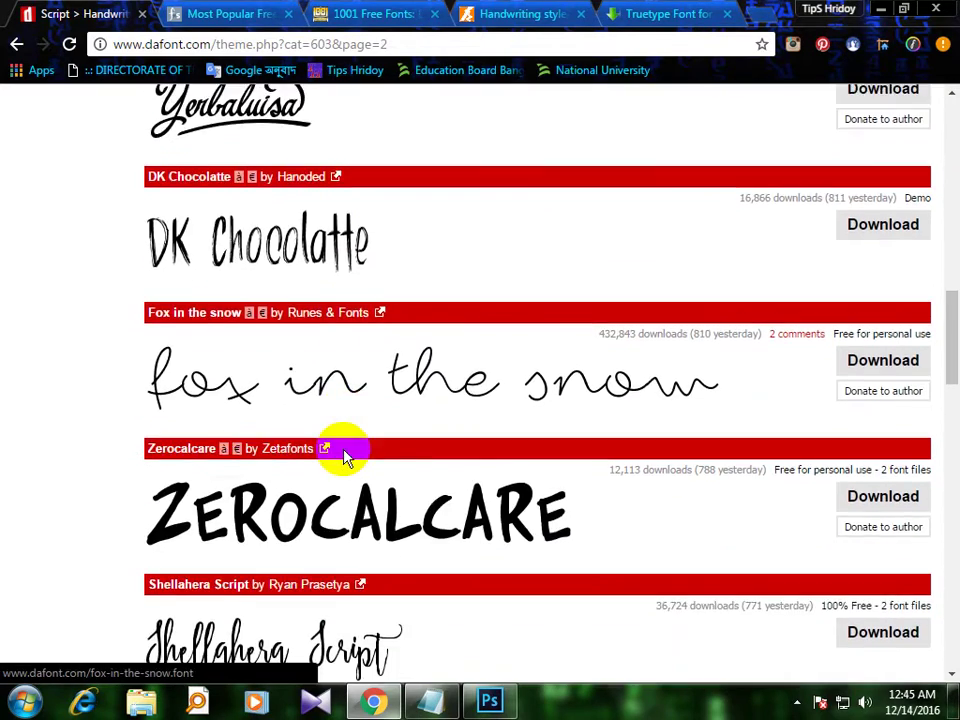
{"action": "scroll", "coordinate": [343, 457], "scroll_direction": "down", "scroll_amount": 5}
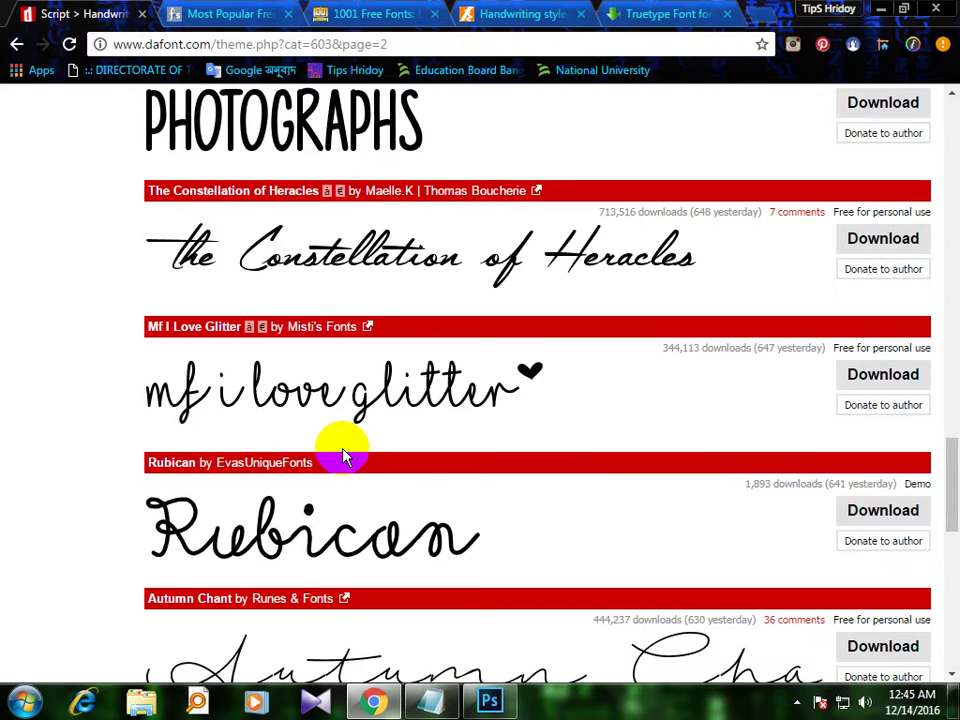
{"action": "scroll", "coordinate": [343, 457], "scroll_direction": "up", "scroll_amount": 1}
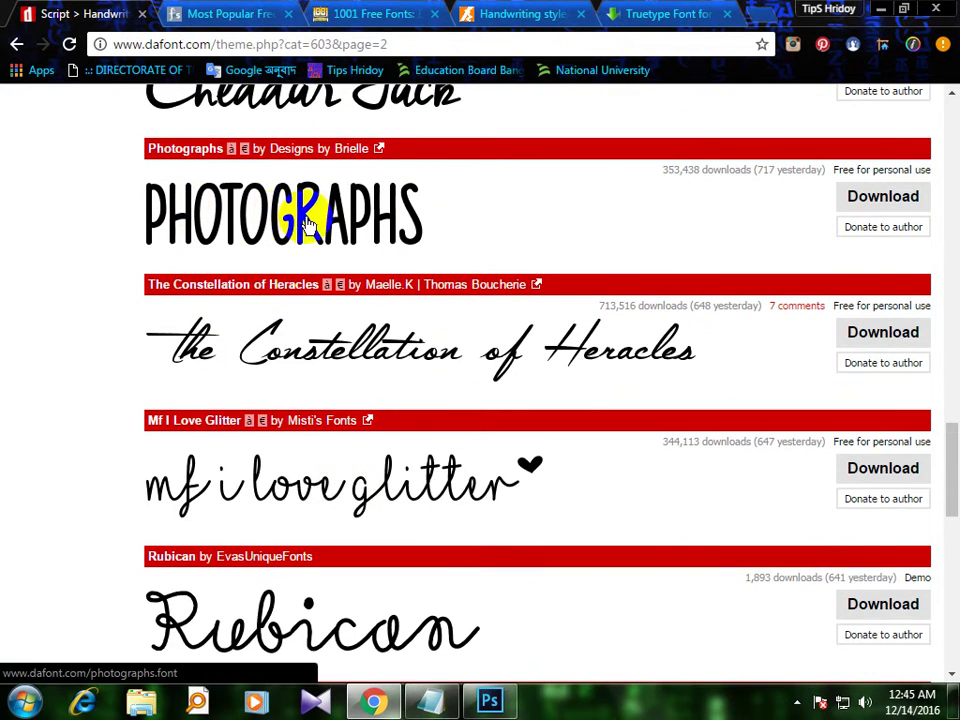
{"action": "scroll", "coordinate": [340, 255], "scroll_direction": "up", "scroll_amount": 9}
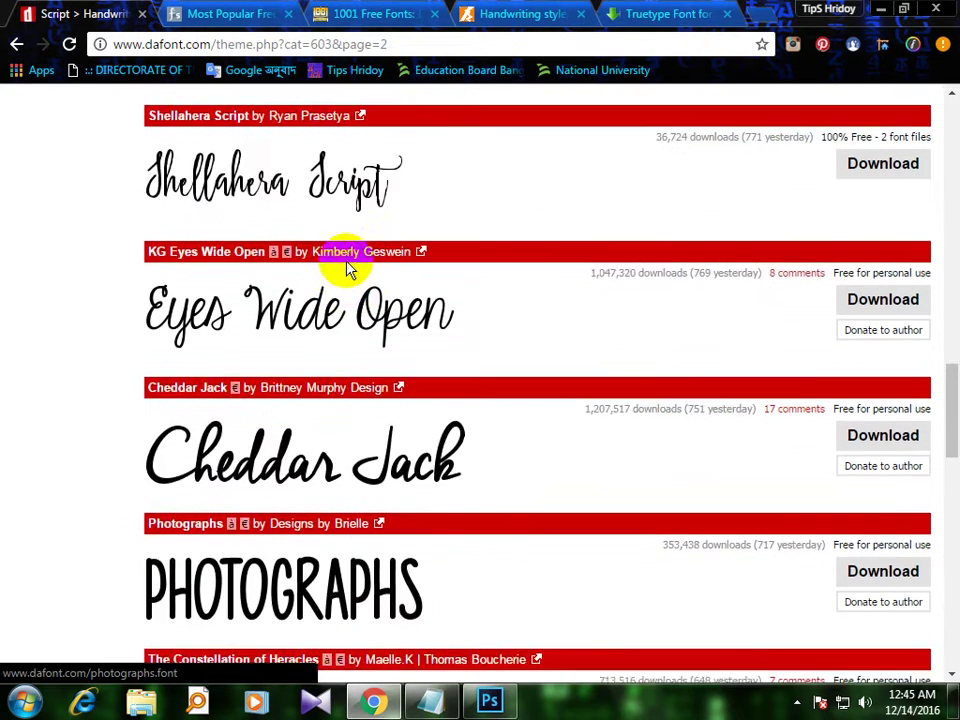
- Go back up the page 2 list and download the Halo Handletter font
{"action": "scroll", "coordinate": [345, 268], "scroll_direction": "up", "scroll_amount": 4}
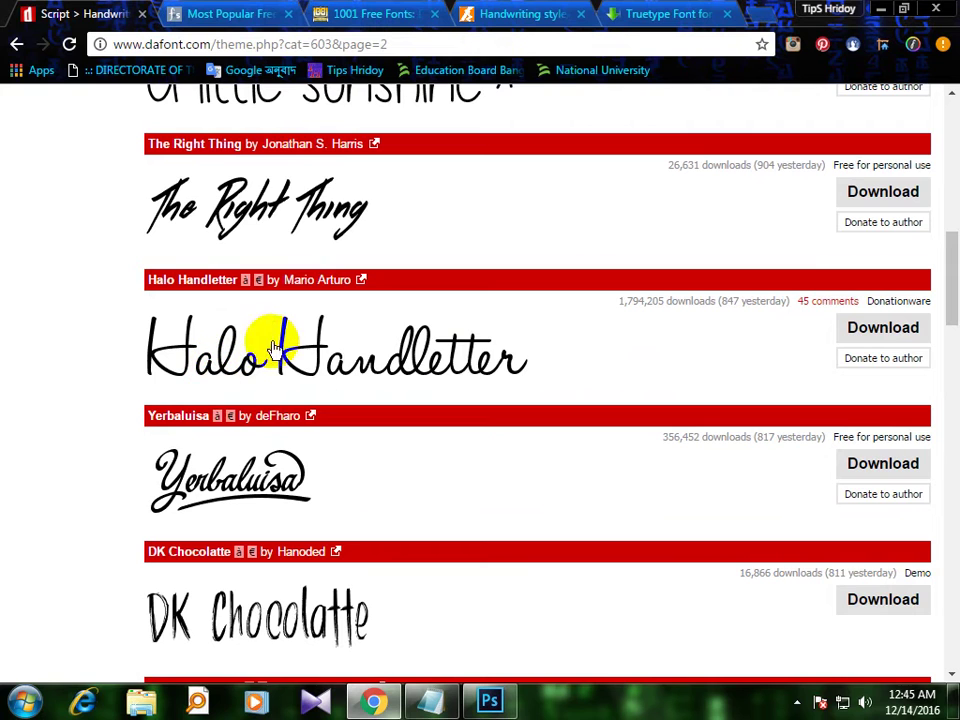
{"action": "scroll", "coordinate": [358, 375], "scroll_direction": "up", "scroll_amount": 1}
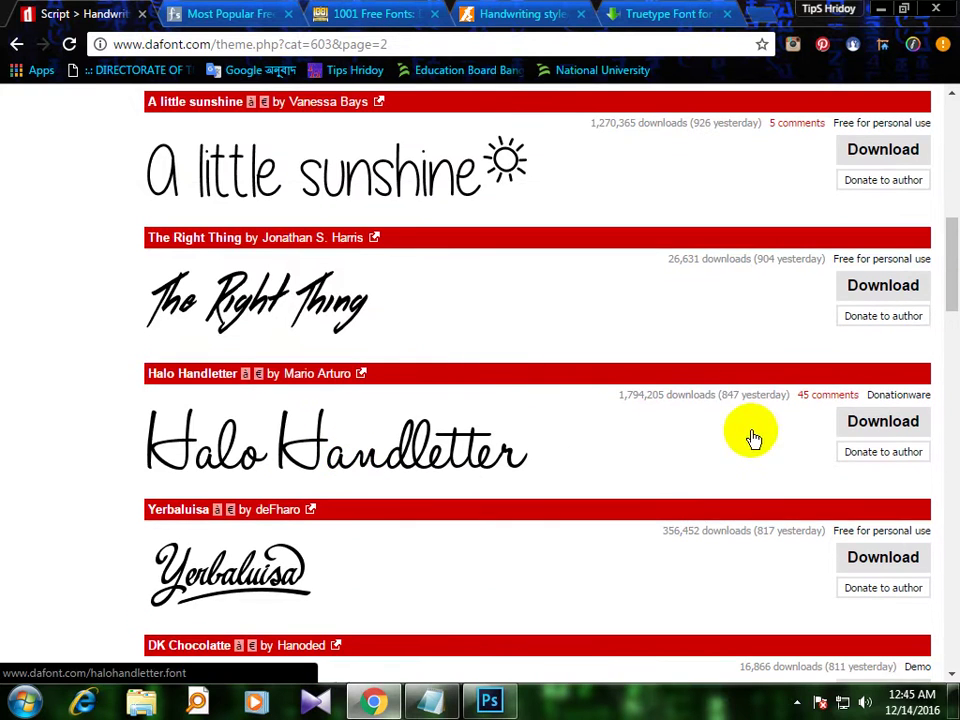
{"action": "left_click", "coordinate": [884, 424]}
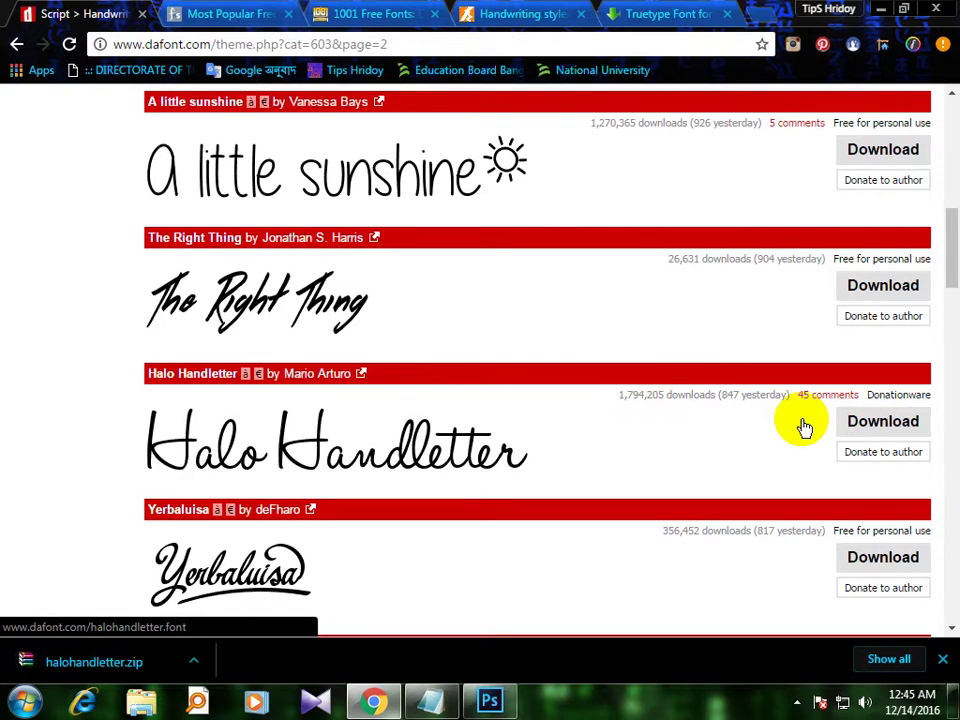
- Open the downloaded halohandletter.zip archive and install the HaloHandletter OpenType font it contains
{"action": "left_click", "coordinate": [127, 670]}
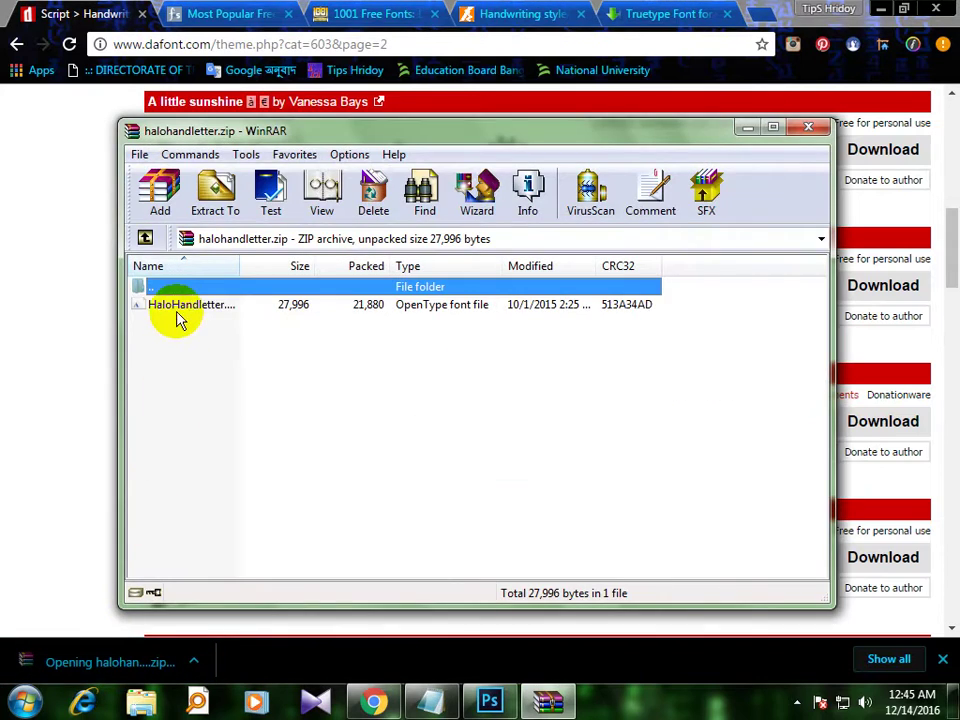
{"action": "double_click", "coordinate": [178, 306]}
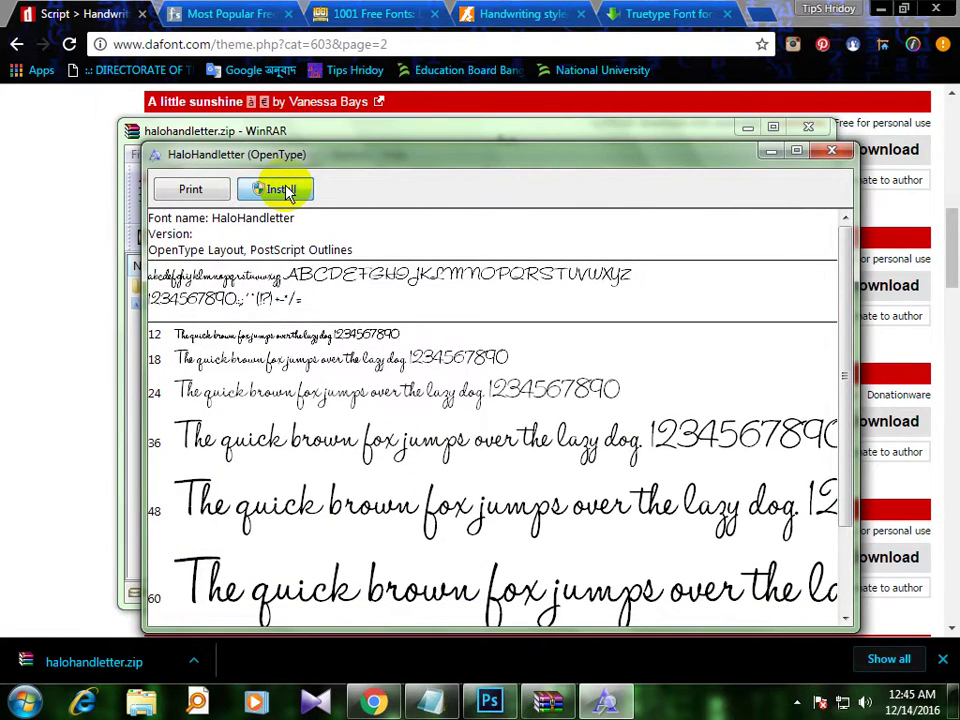
{"action": "left_click", "coordinate": [284, 190]}
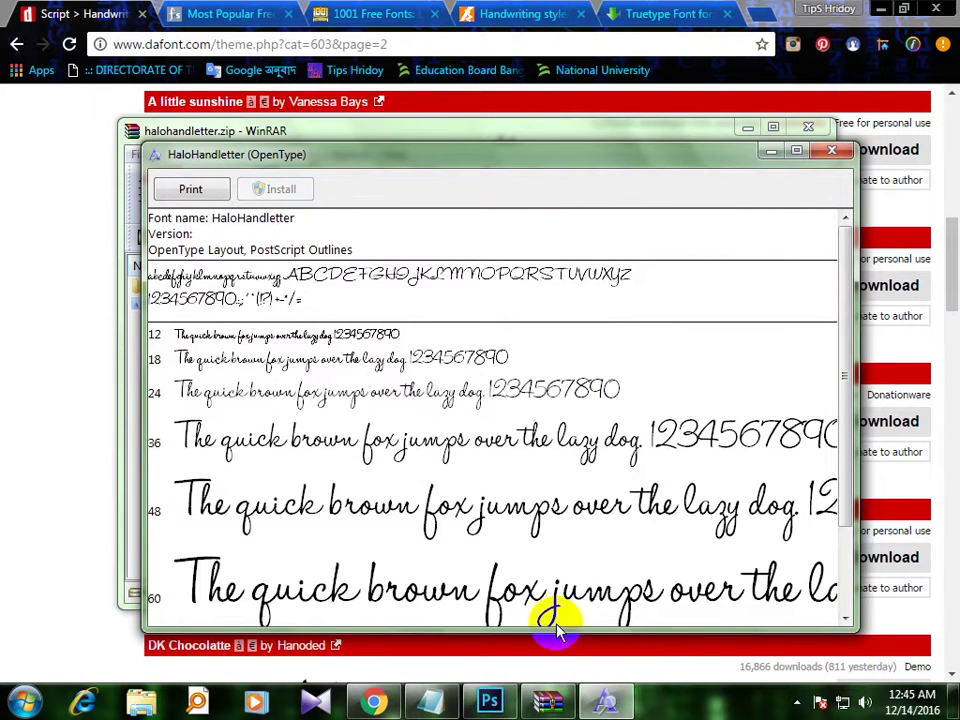
- Switch to Photoshop, close it without saving the photo's changes, and relaunch Adobe Photoshop CC 2015 (32 Bit)
{"action": "left_click", "coordinate": [490, 706]}
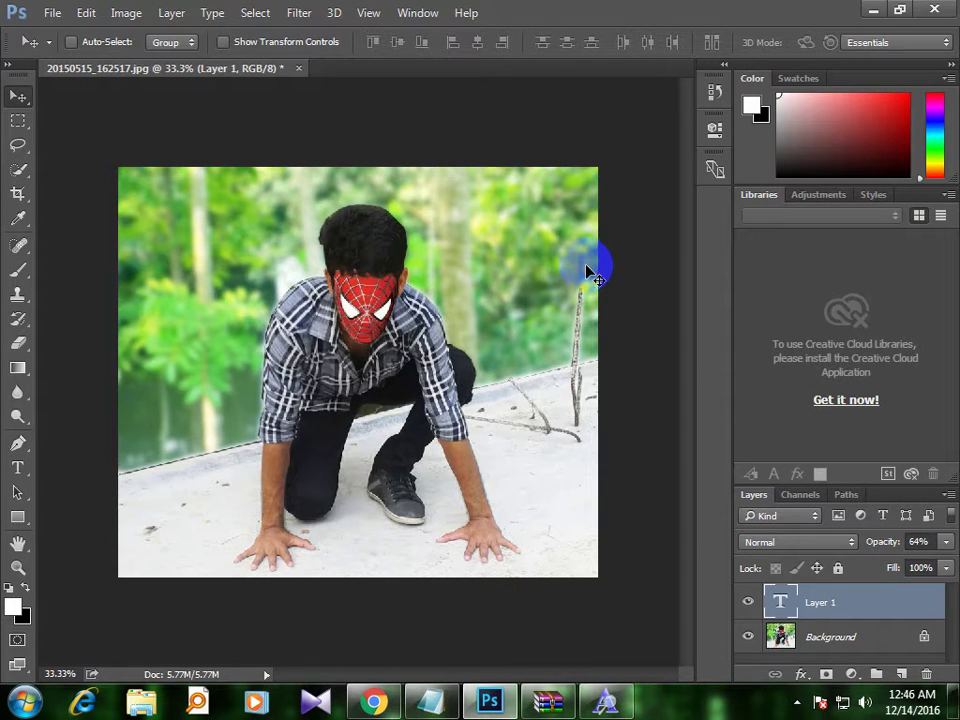
{"action": "left_click", "coordinate": [936, 10]}
{"action": "left_click", "coordinate": [489, 279]}
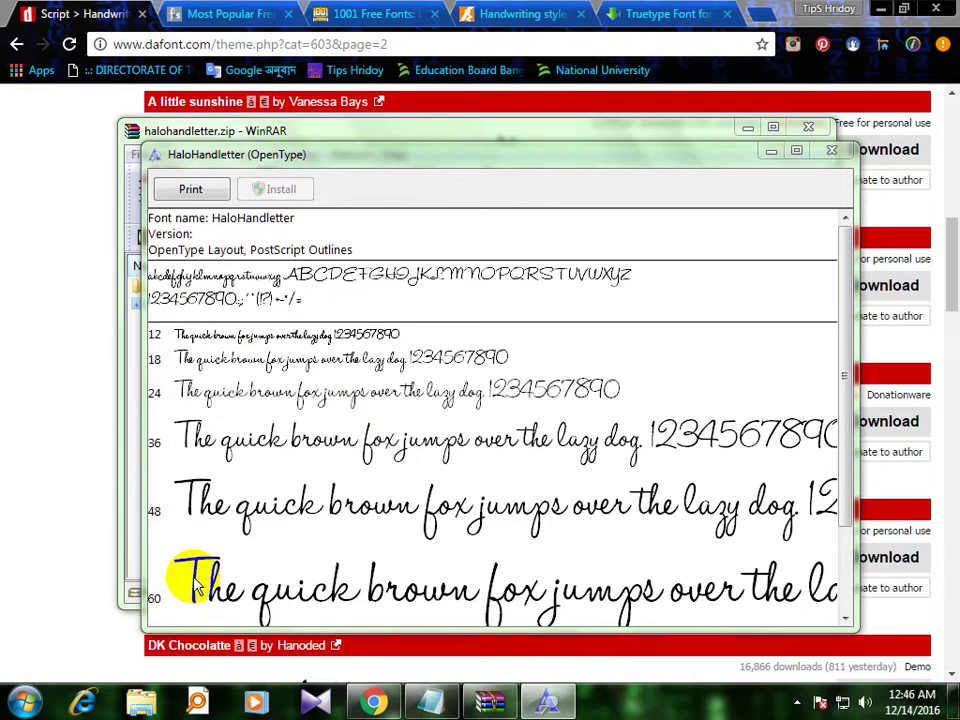
{"action": "left_click", "coordinate": [24, 700]}
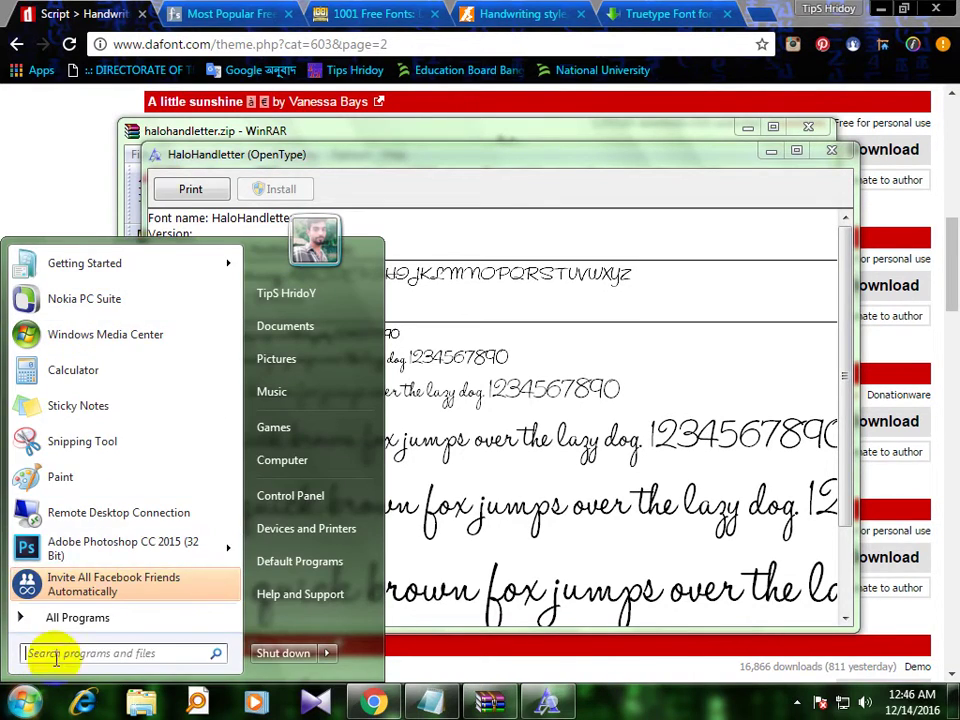
{"action": "left_click", "coordinate": [47, 545]}
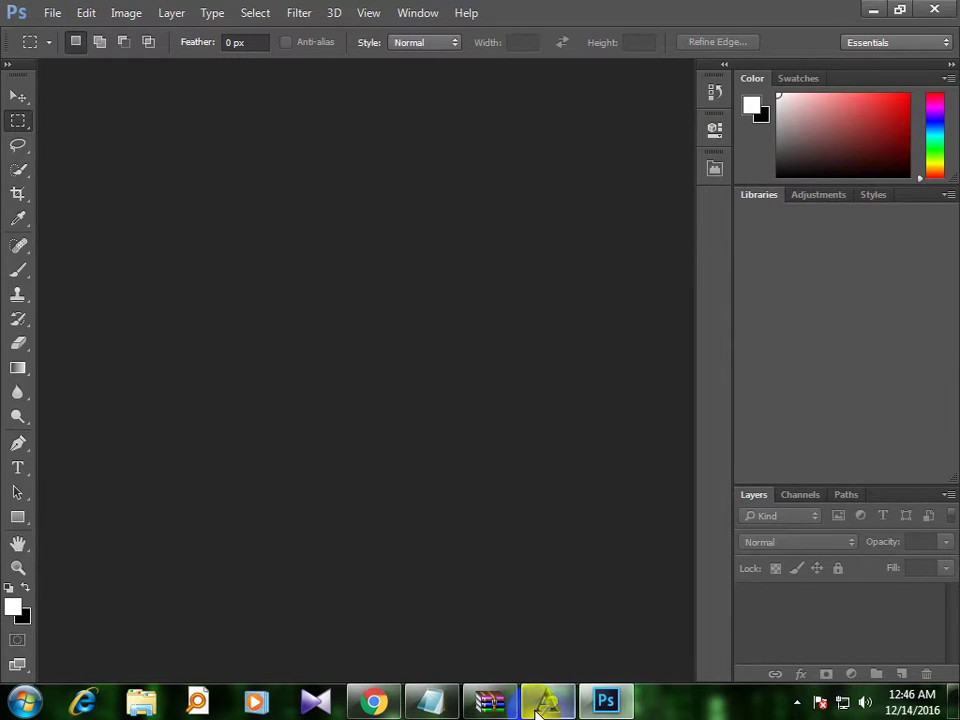
- Open the photo 20150515_162517 from the Images > Art folder on drive F
{"action": "key", "text": "alt+f"}
{"action": "key", "text": "Escape"}
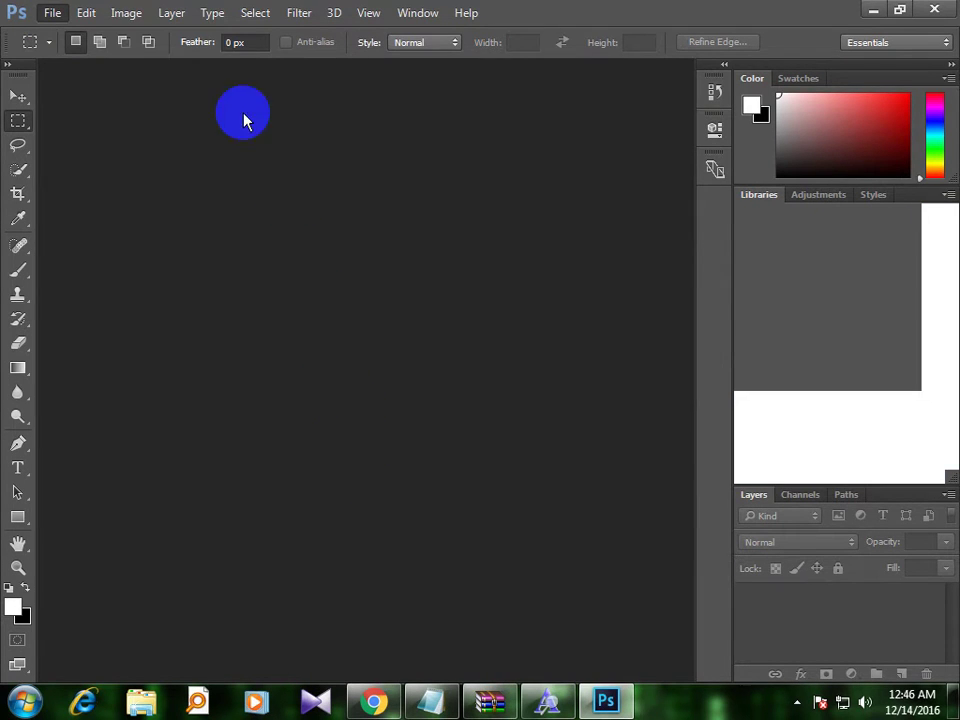
{"action": "left_click", "coordinate": [48, 20]}
{"action": "left_click", "coordinate": [66, 52]}
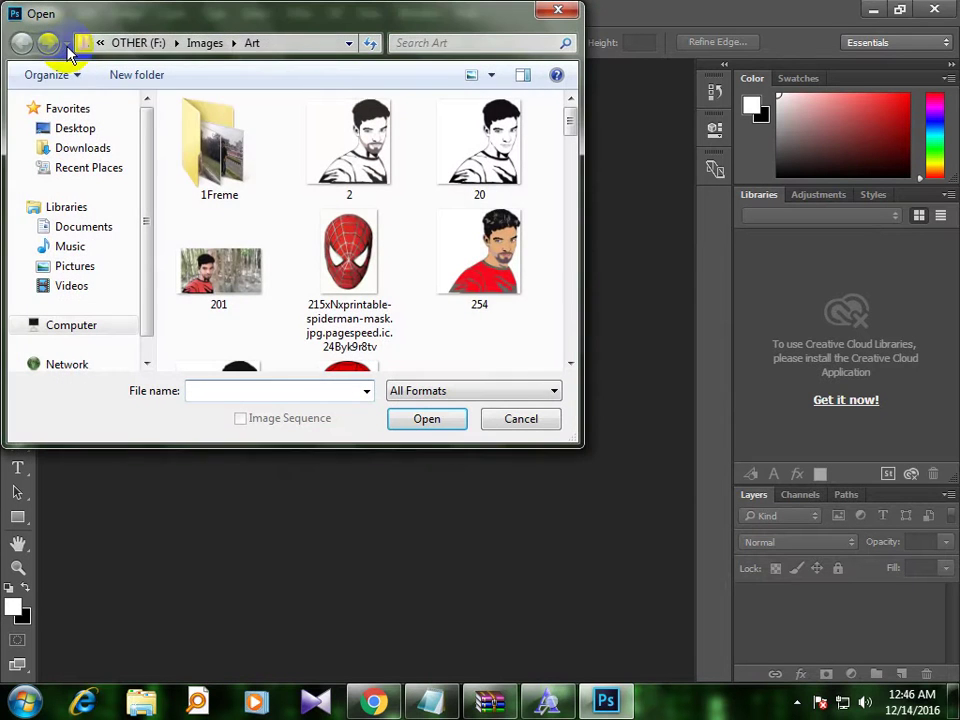
{"action": "left_click_drag", "start_coordinate": [566, 125], "coordinate": [576, 200]}
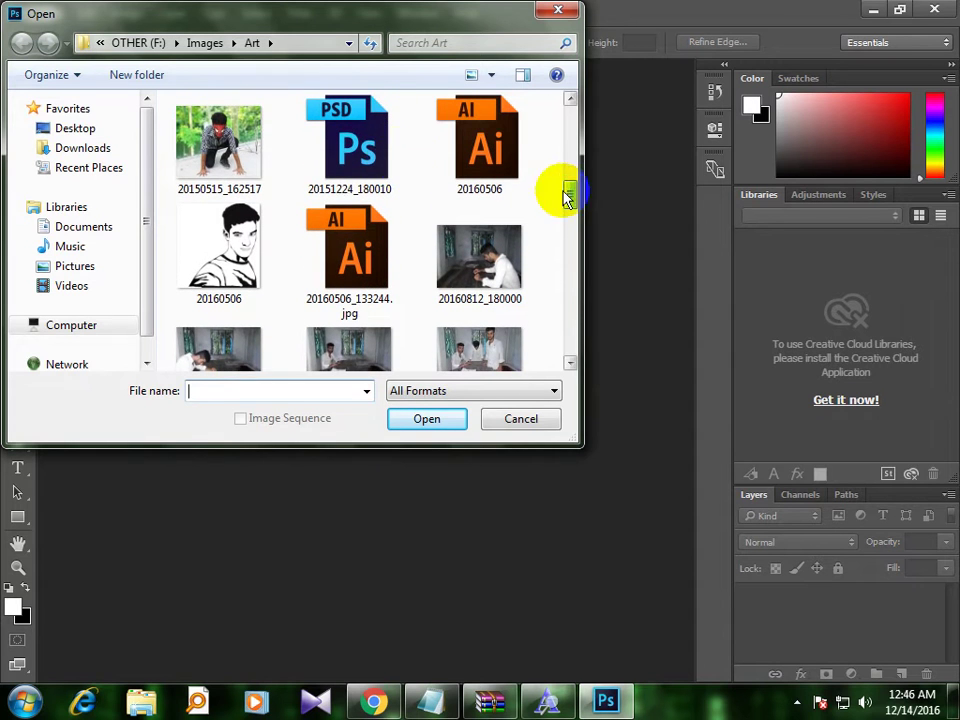
{"action": "left_click", "coordinate": [206, 108]}
{"action": "left_click", "coordinate": [412, 419]}
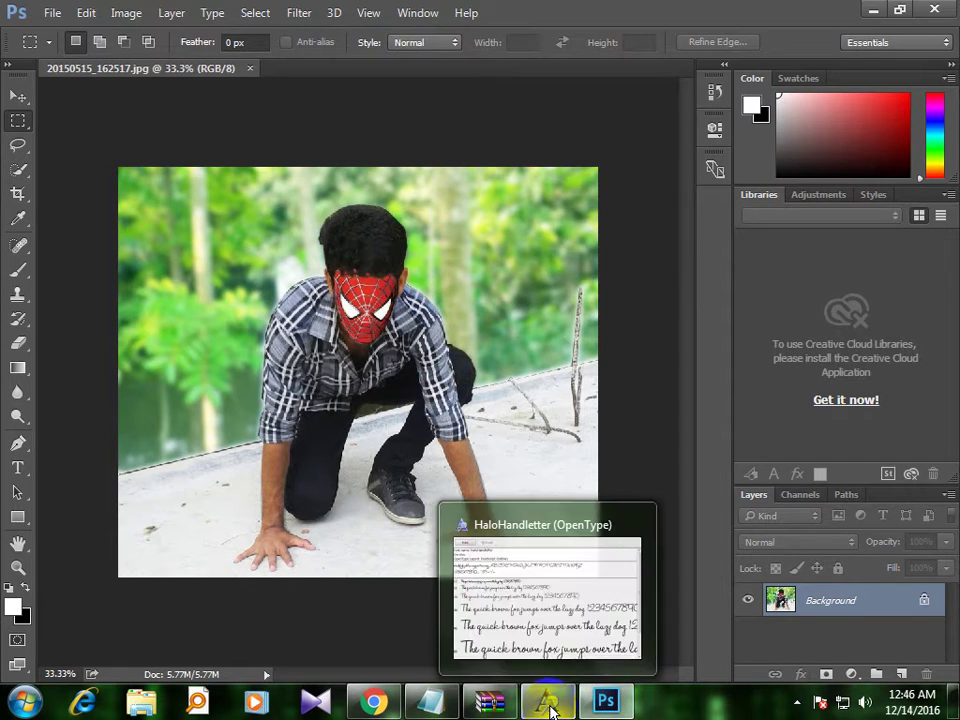
- Check the font name in the HaloHandletter preview, then add the signature name as text on the photo beside the man
{"action": "left_click", "coordinate": [551, 704]}
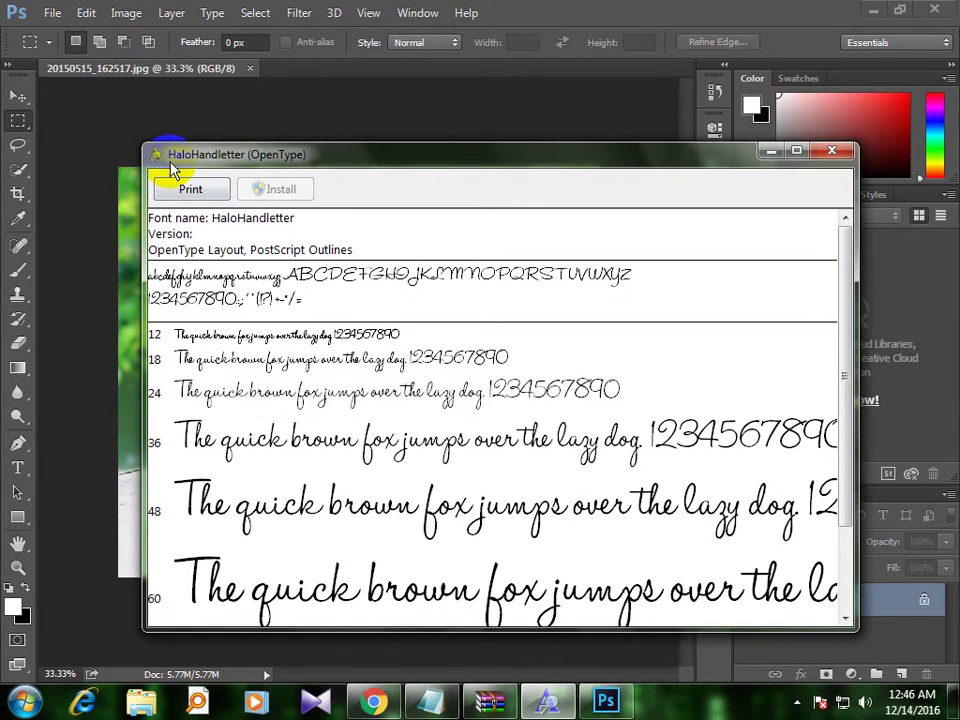
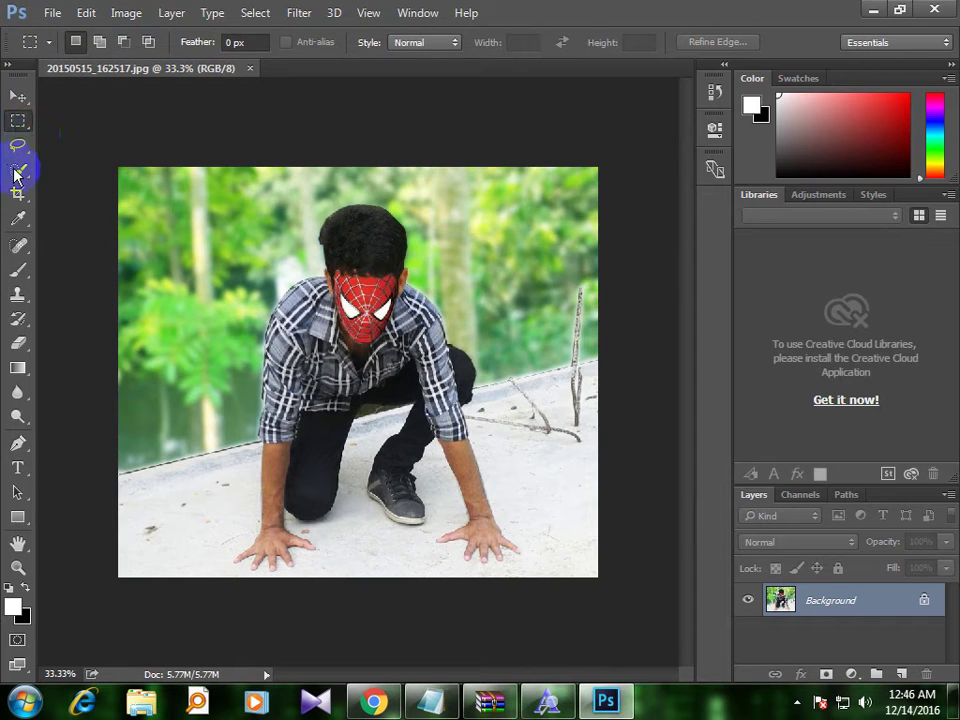
{"action": "left_click", "coordinate": [20, 470]}
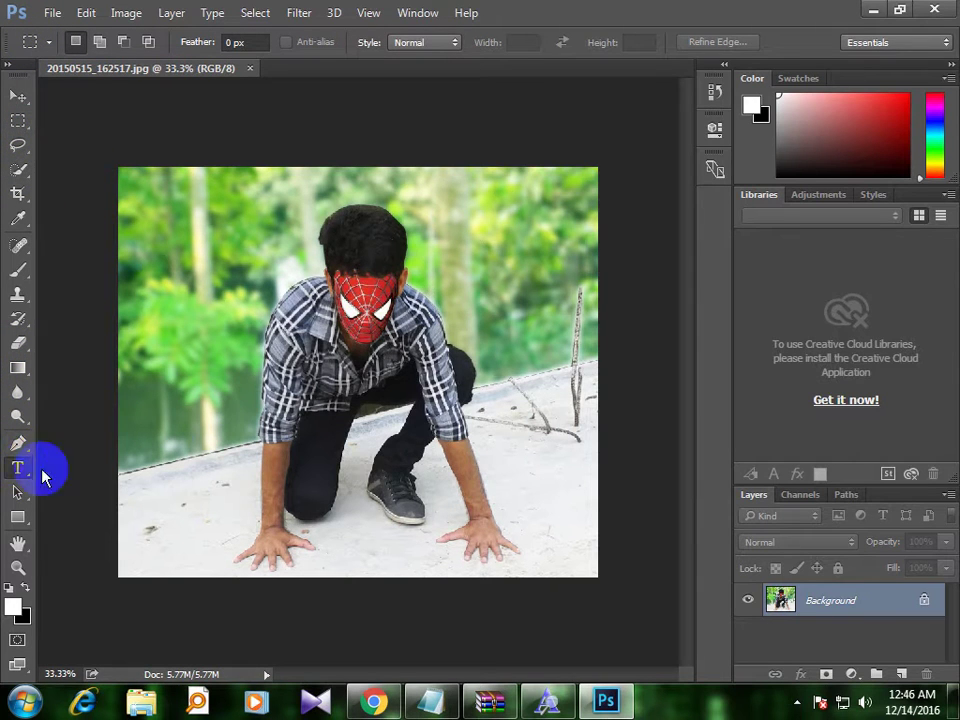
{"action": "left_click", "coordinate": [489, 280]}
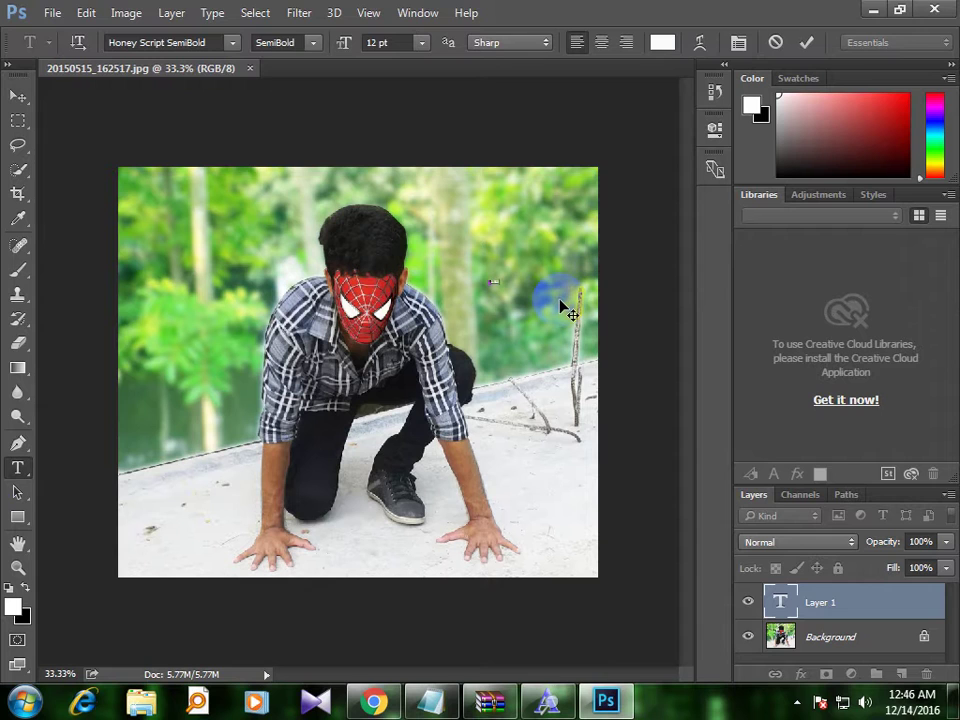
- Enlarge the signature text to about 221 pt, tilt it so it rises to the right, and select all of it
{"action": "left_click_drag", "start_coordinate": [498, 282], "coordinate": [561, 302]}
{"action": "left_click_drag", "start_coordinate": [475, 276], "coordinate": [459, 238]}
{"action": "left_click_drag", "start_coordinate": [555, 240], "coordinate": [575, 228]}
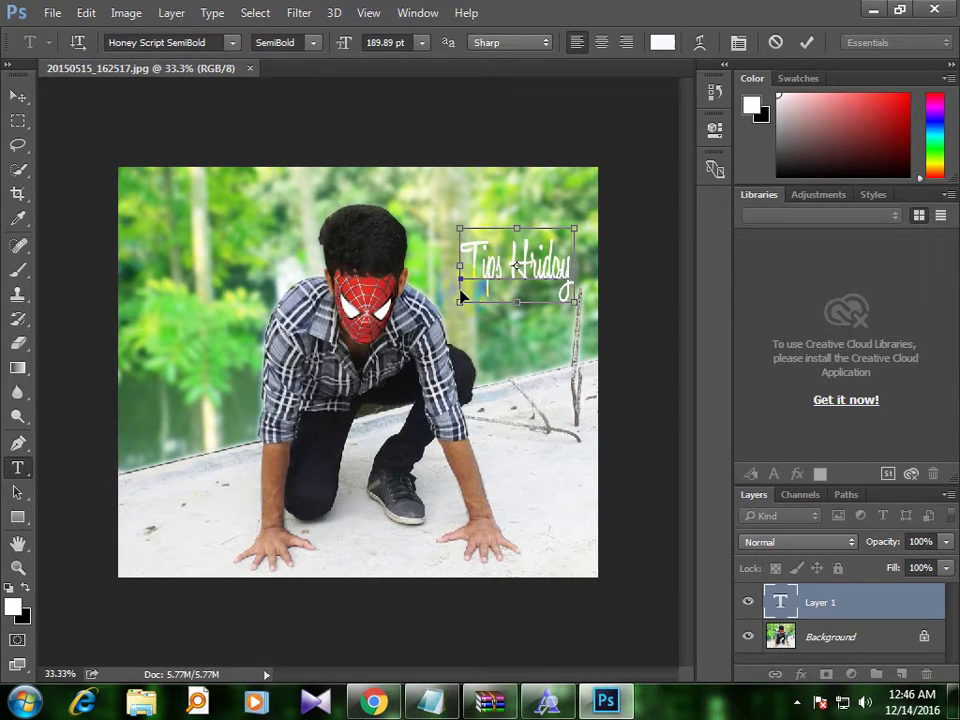
{"action": "left_click_drag", "start_coordinate": [455, 302], "coordinate": [438, 314]}
{"action": "mouse_move", "coordinate": [592, 230]}
{"action": "left_mouse_down"}
{"action": "mouse_move", "coordinate": [589, 204]}
{"action": "mouse_move", "coordinate": [574, 197]}
{"action": "mouse_move", "coordinate": [589, 208]}
{"action": "left_mouse_up"}
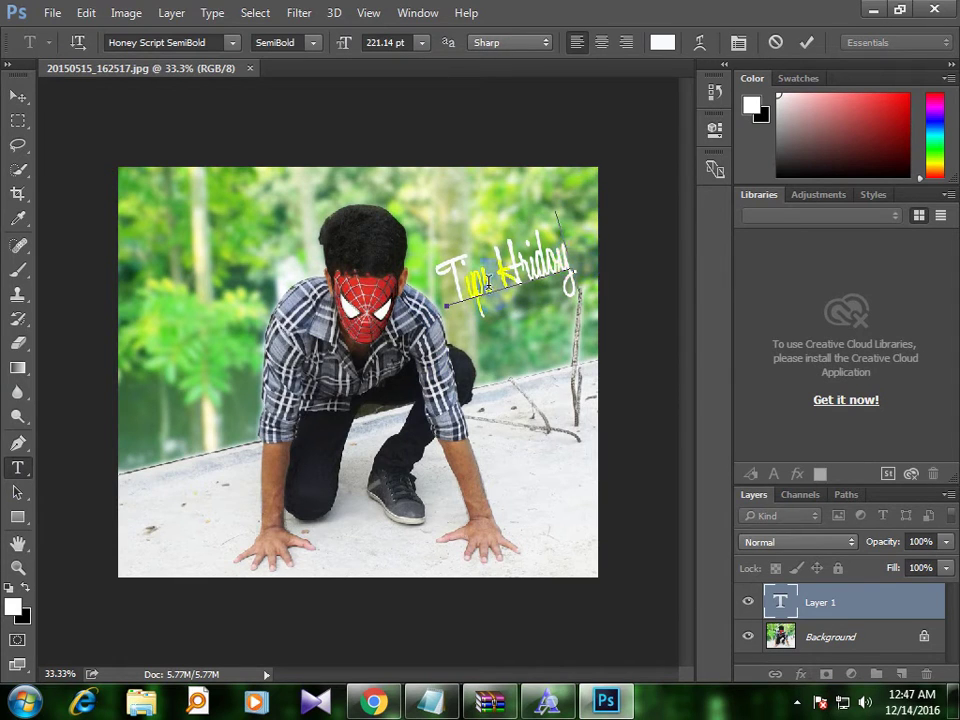
{"action": "key", "text": "ctrl"}
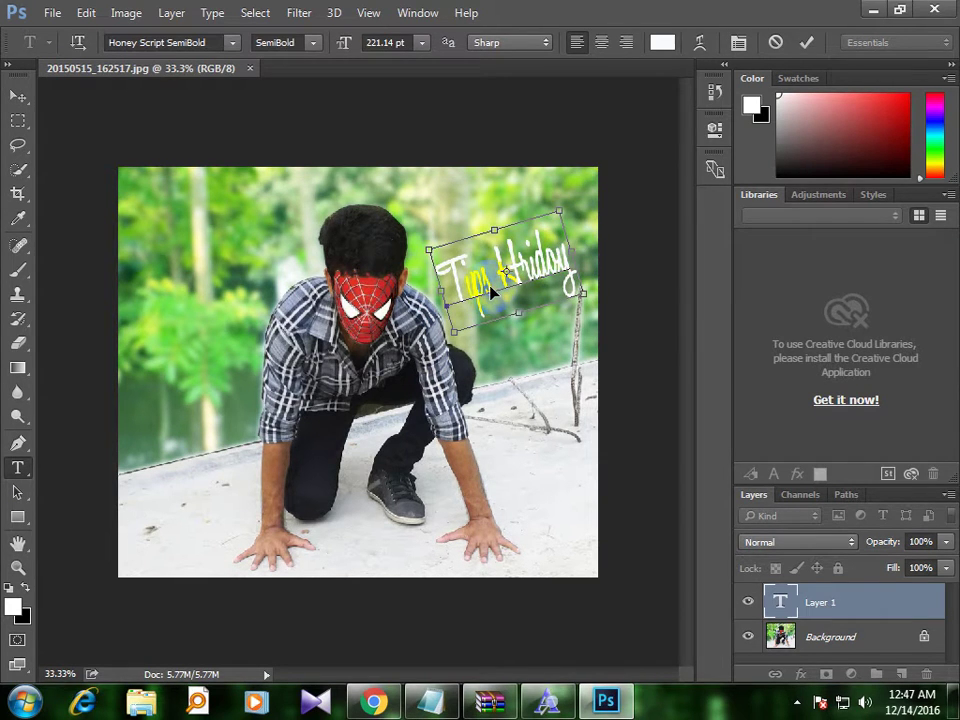
{"action": "key", "text": "ctrl+a"}
{"action": "left_click", "coordinate": [216, 43]}
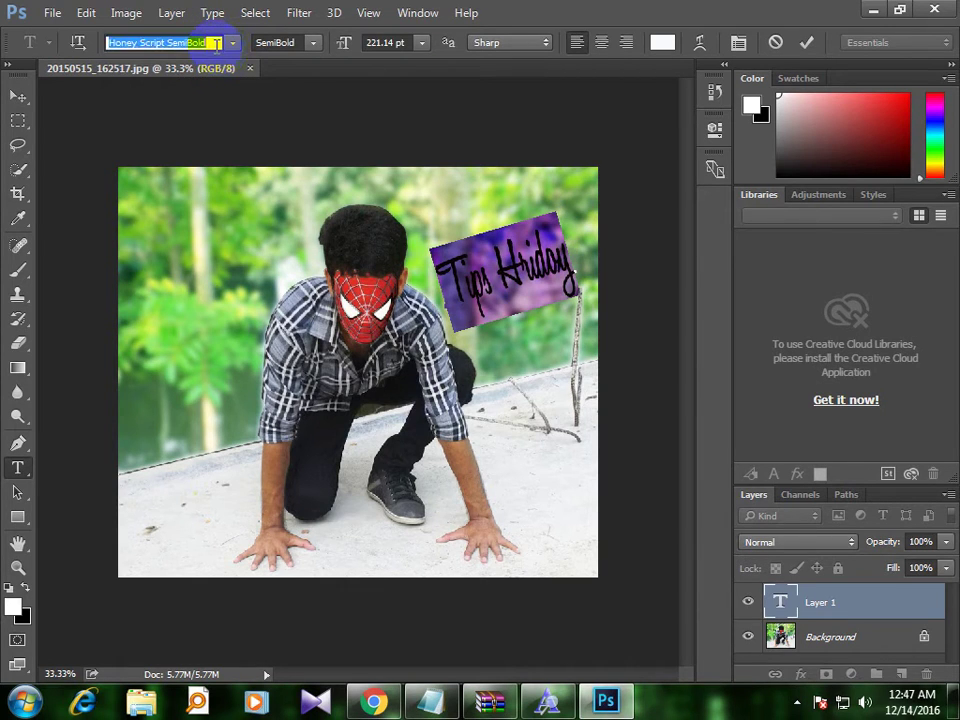
{"action": "type", "text": "h"}
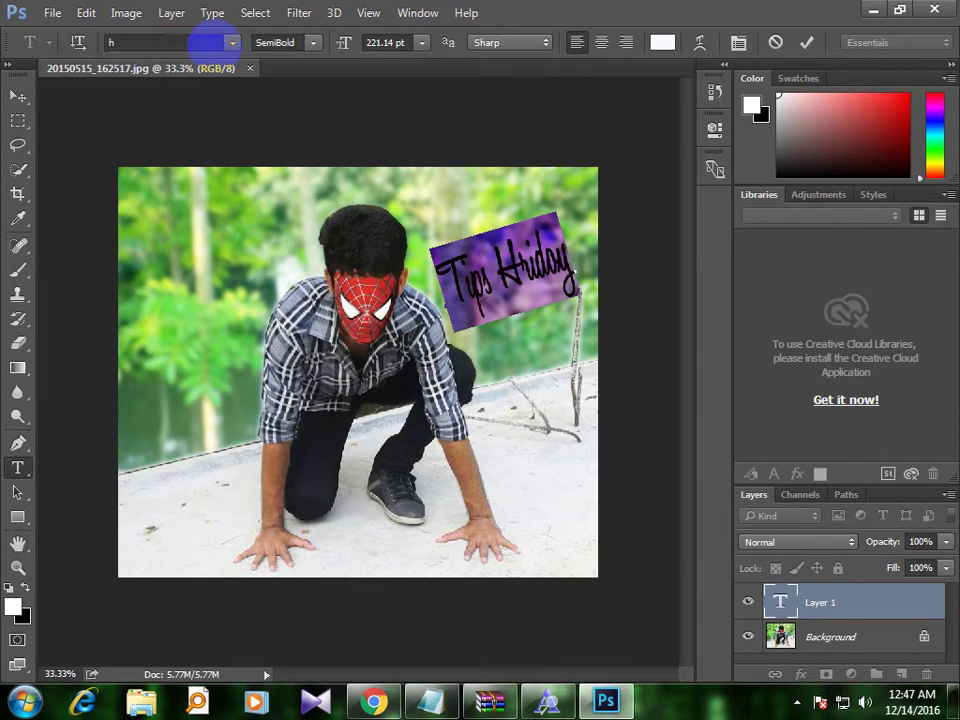
{"action": "type", "text": "o"}
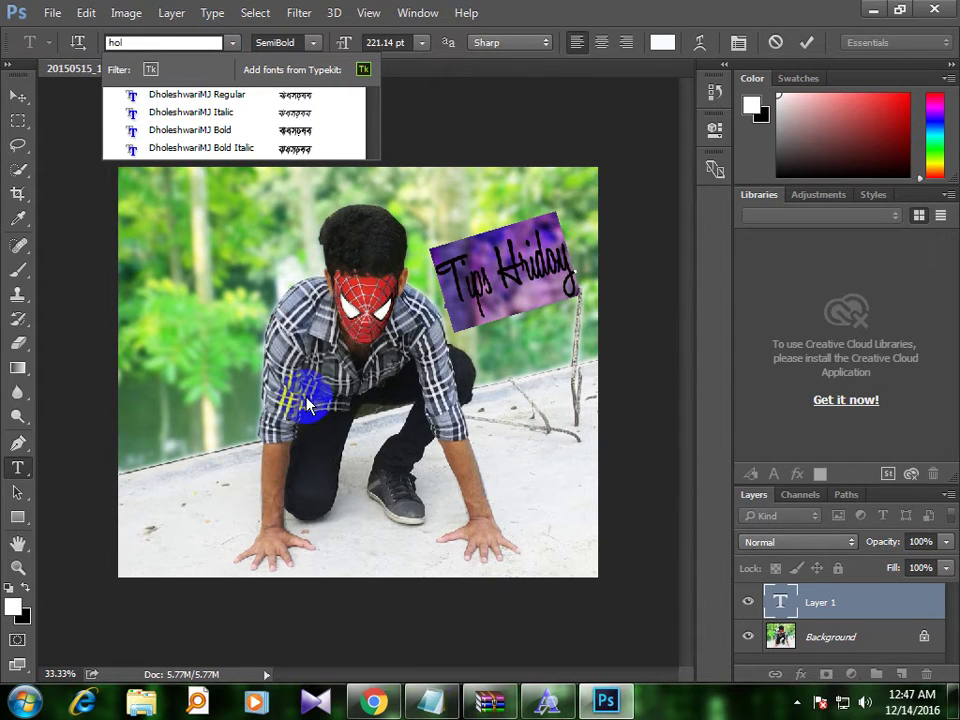
{"action": "left_click", "coordinate": [546, 700]}
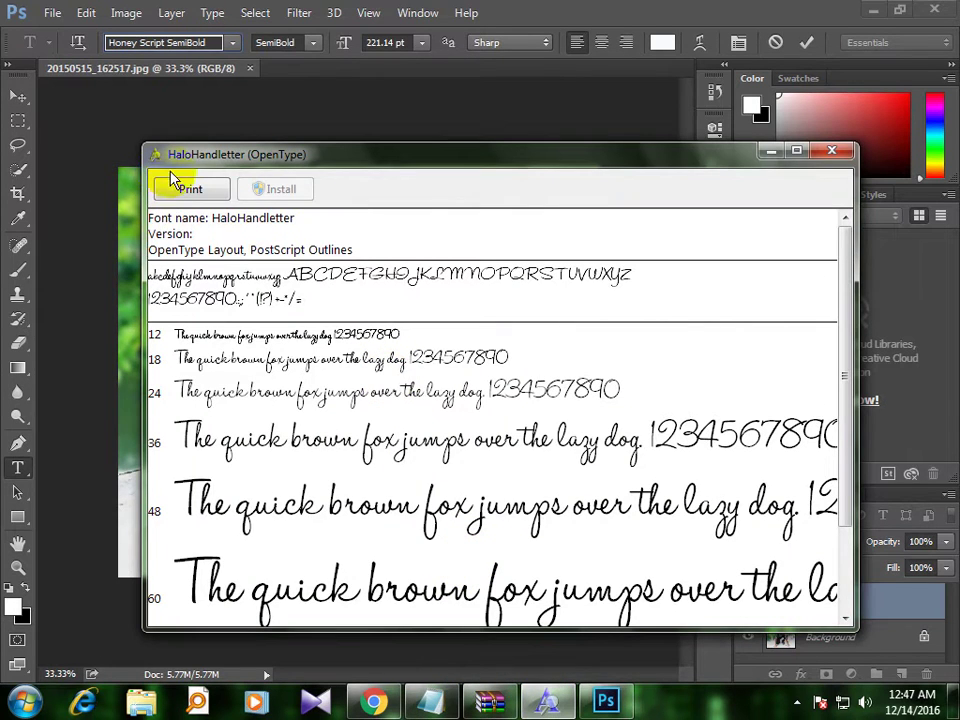
{"action": "left_click", "coordinate": [771, 151]}
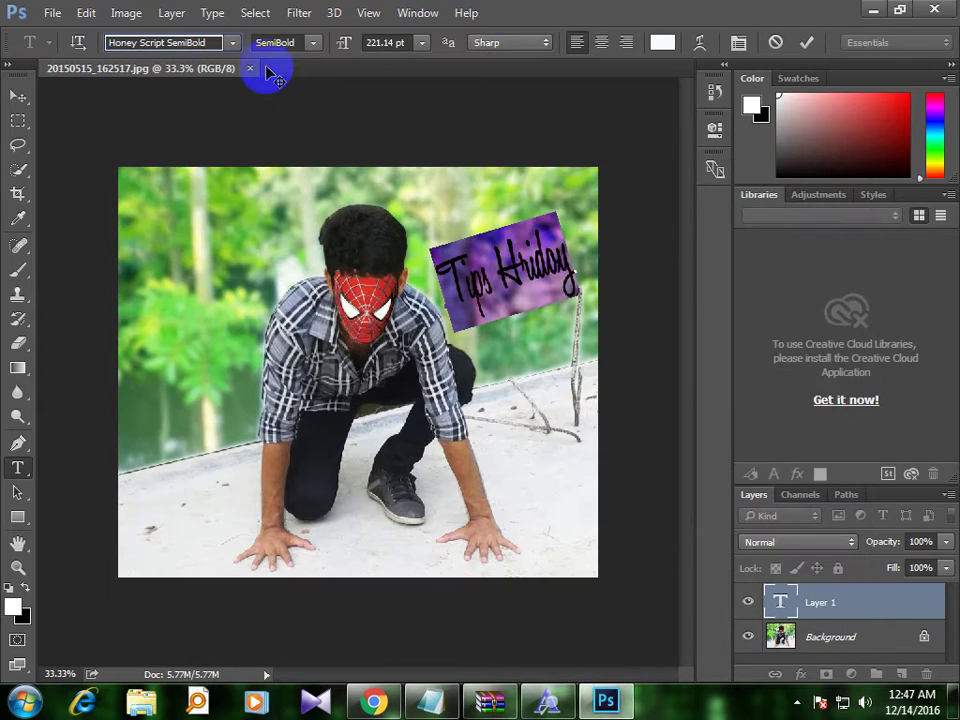
- Search the fonts for "halo" and set the selected signature text to HaloHandletter Regular
{"action": "left_click", "coordinate": [214, 43]}
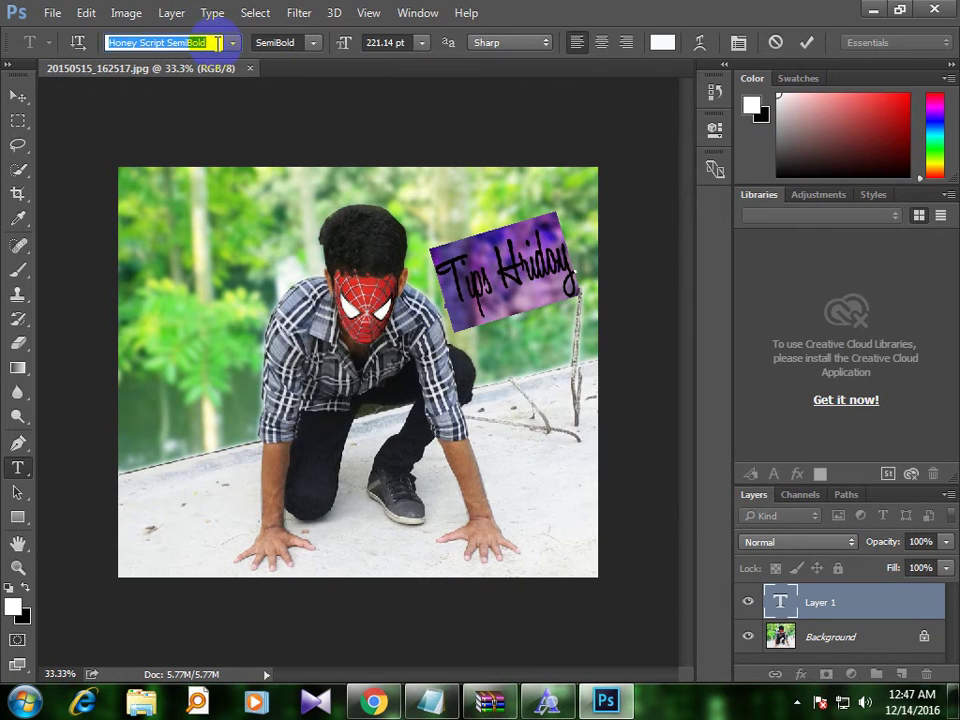
{"action": "type", "text": "halo"}
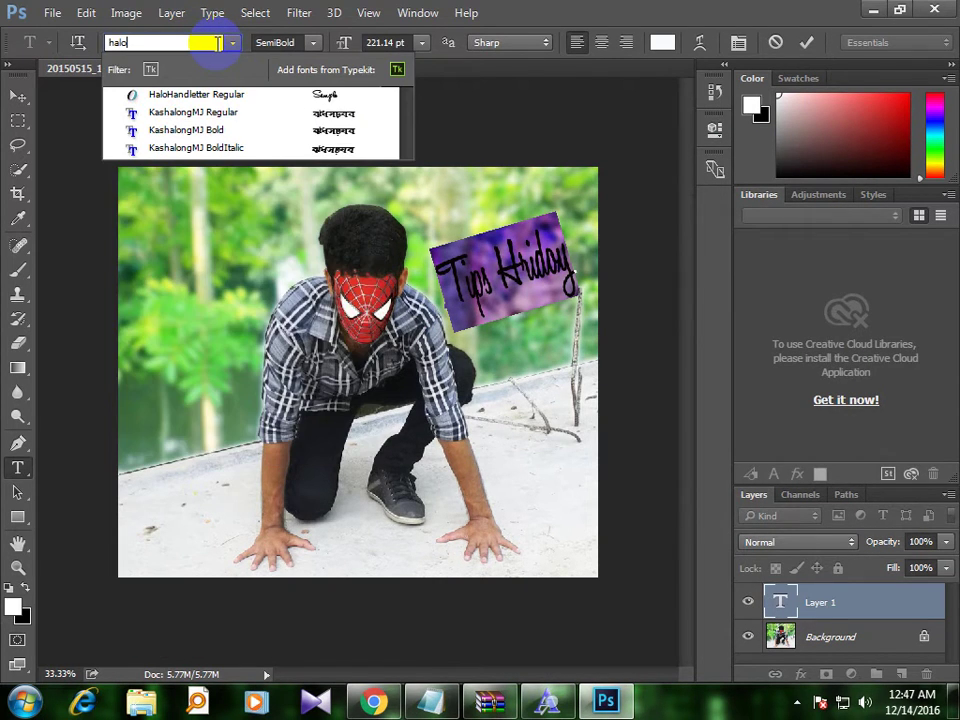
{"action": "left_click", "coordinate": [210, 99]}
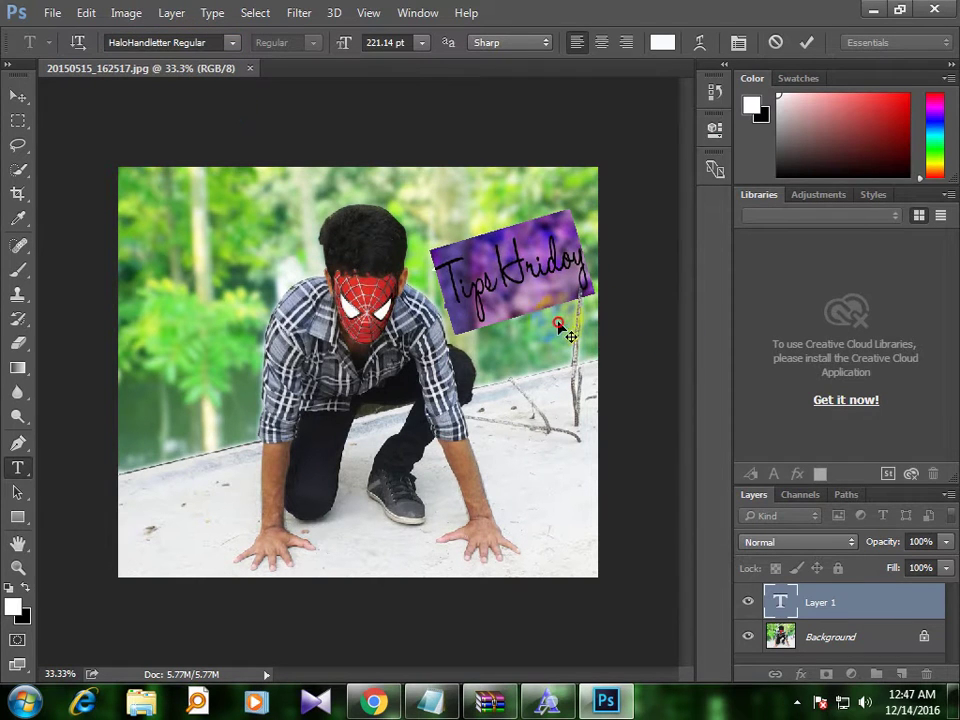
- Scale the tilted signature text up to about 282 pt in the background to the right of the man's head
{"action": "left_click", "coordinate": [455, 283]}
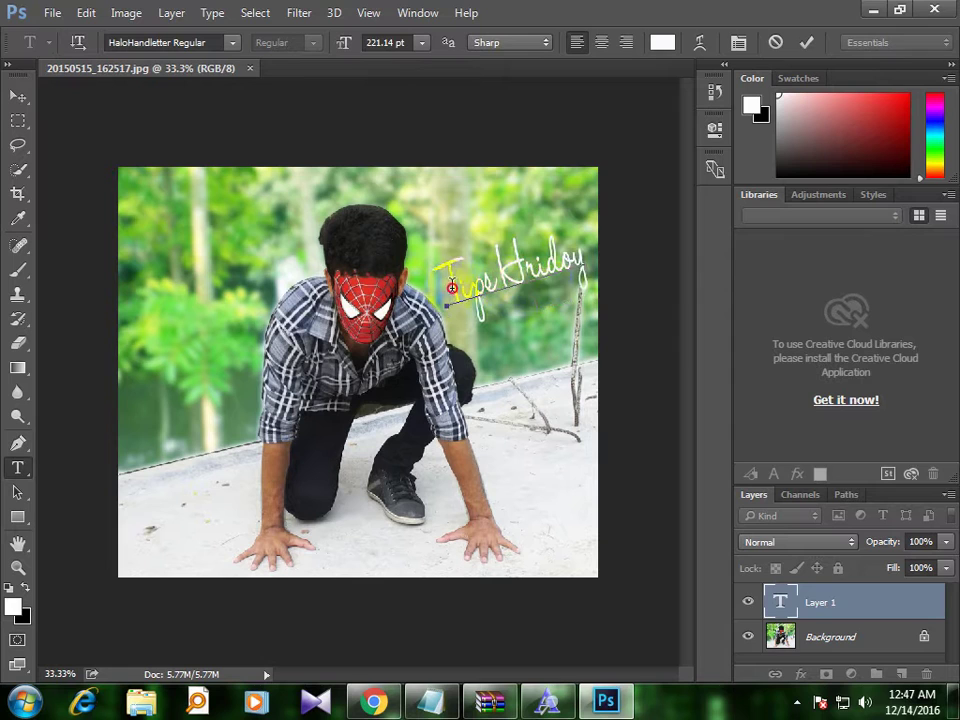
{"action": "key", "text": "ctrl+a"}
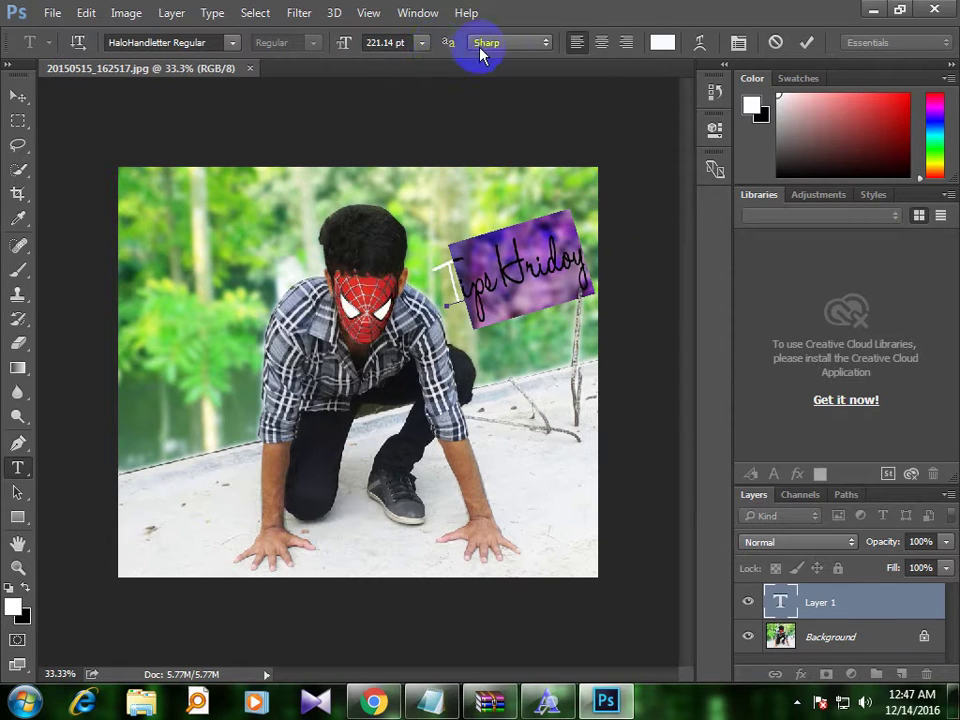
{"action": "left_click", "coordinate": [422, 44]}
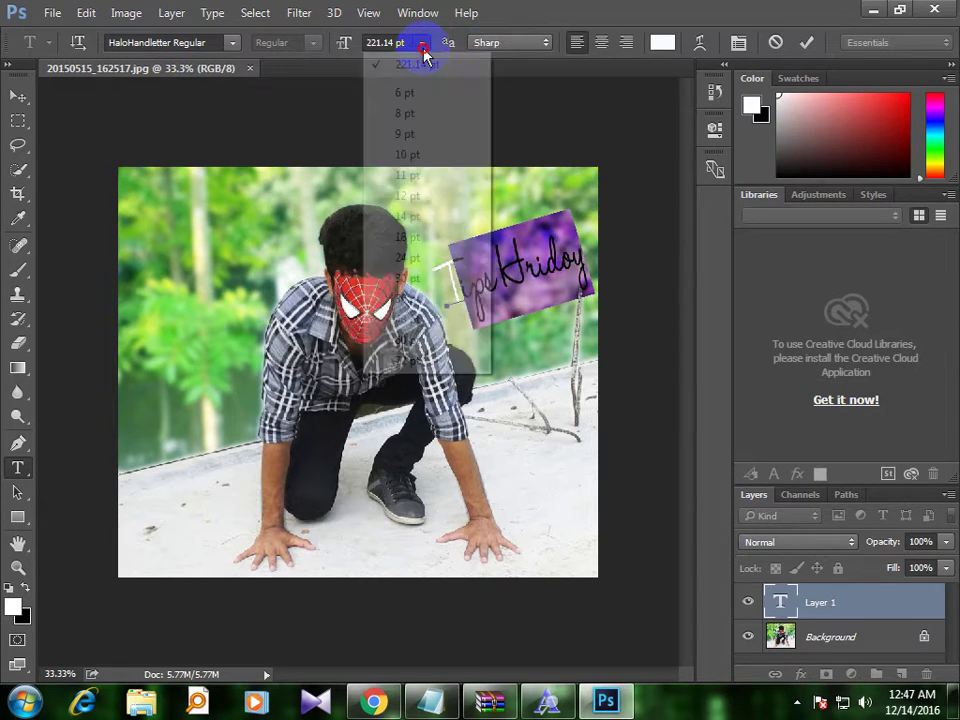
{"action": "left_click_drag", "start_coordinate": [588, 284], "coordinate": [569, 259]}
{"action": "left_click_drag", "start_coordinate": [575, 213], "coordinate": [582, 184]}
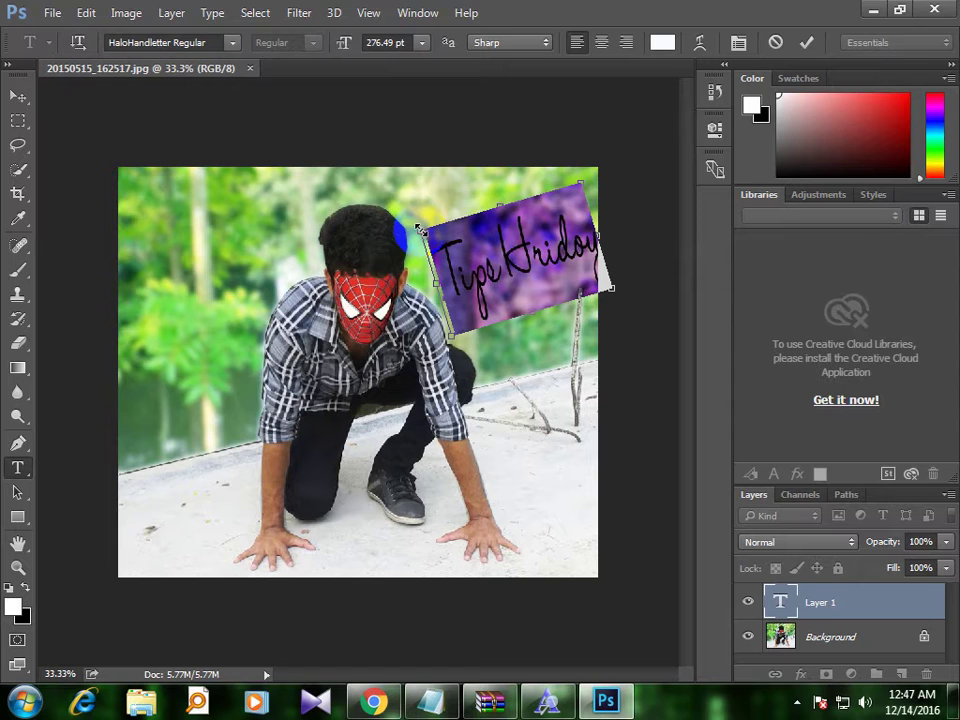
{"action": "left_click_drag", "start_coordinate": [419, 229], "coordinate": [407, 208]}
{"action": "left_click", "coordinate": [491, 282]}
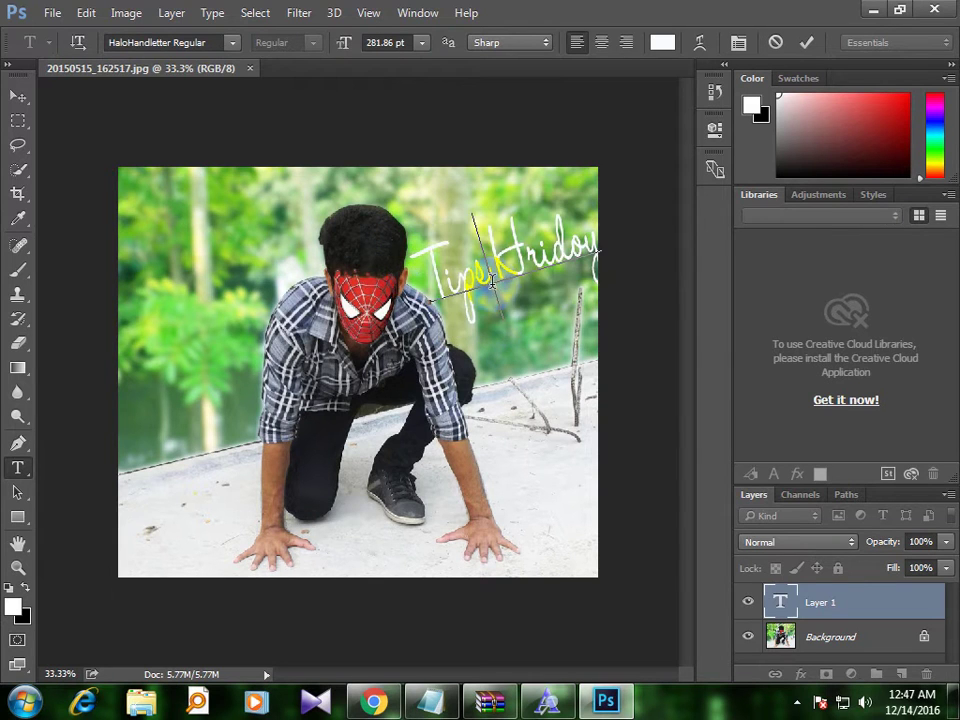
{"action": "key", "text": "ctrl"}
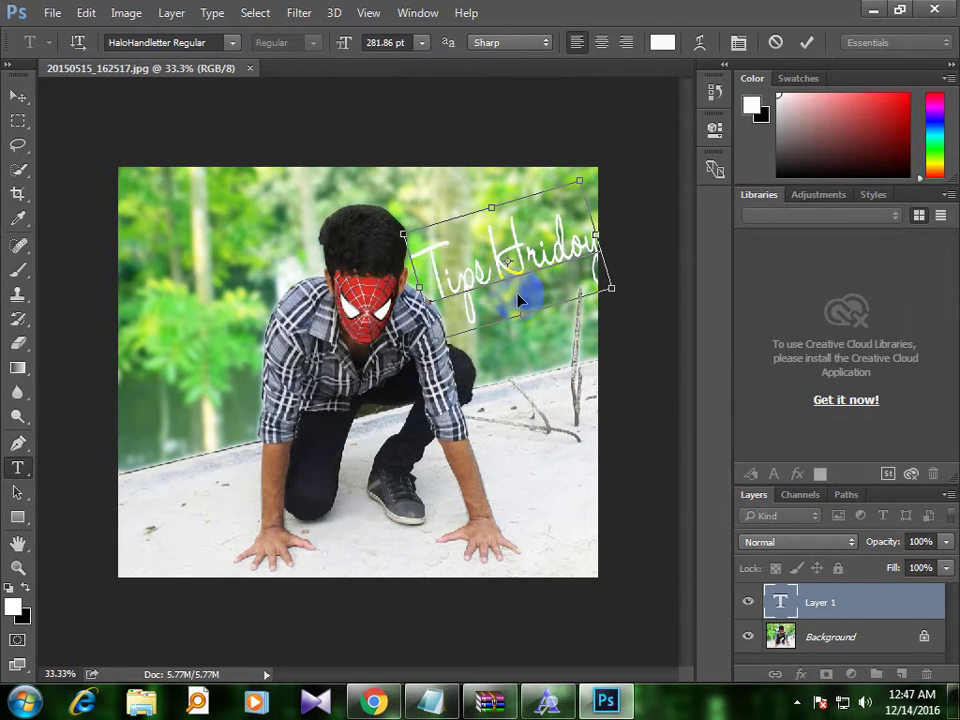
- Resize the tilted signature text to about 295 pt and lower its layer opacity to 65%
{"action": "left_click_drag", "start_coordinate": [582, 180], "coordinate": [563, 164]}
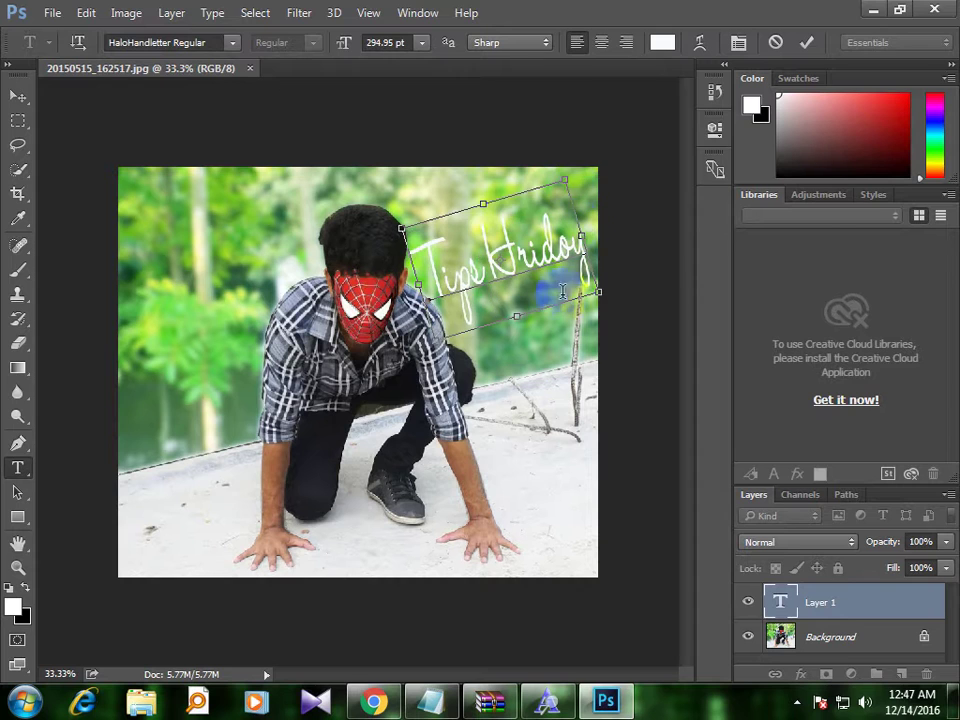
{"action": "left_click", "coordinate": [945, 541]}
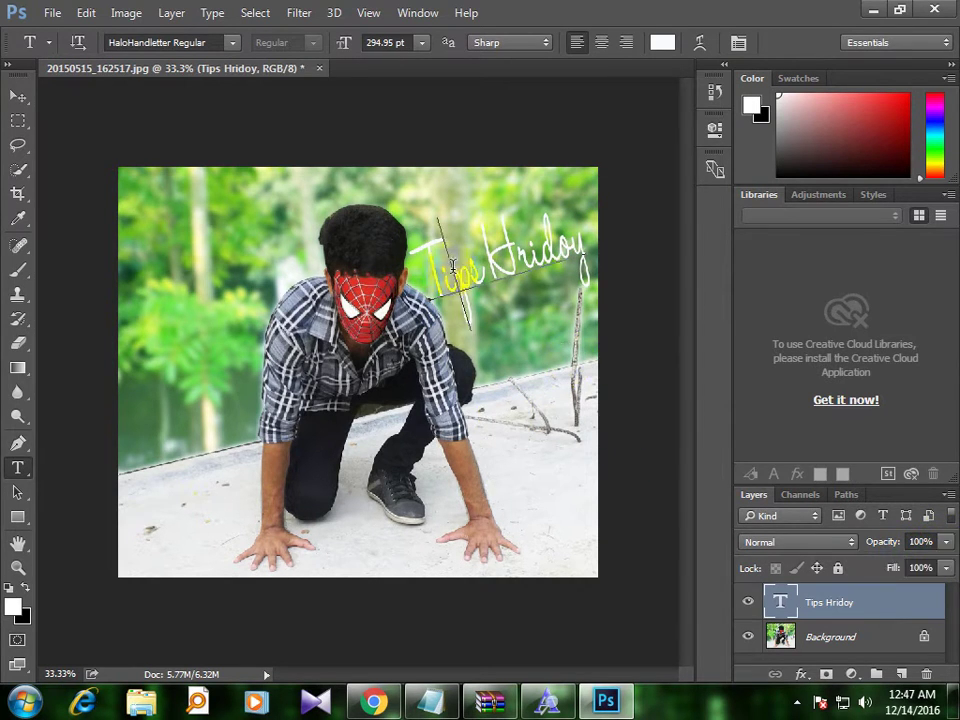
{"action": "left_click", "coordinate": [430, 275]}
{"action": "left_click_drag", "start_coordinate": [430, 275], "coordinate": [596, 268]}
{"action": "left_click", "coordinate": [925, 541]}
{"action": "left_click", "coordinate": [947, 541]}
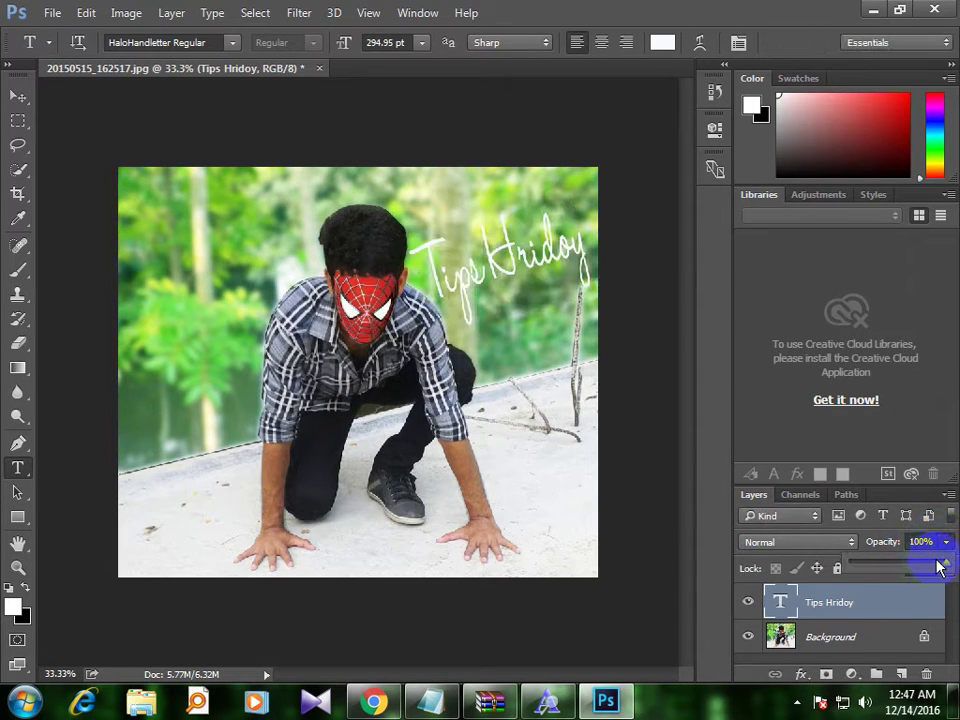
{"action": "left_click_drag", "start_coordinate": [937, 567], "coordinate": [908, 567]}
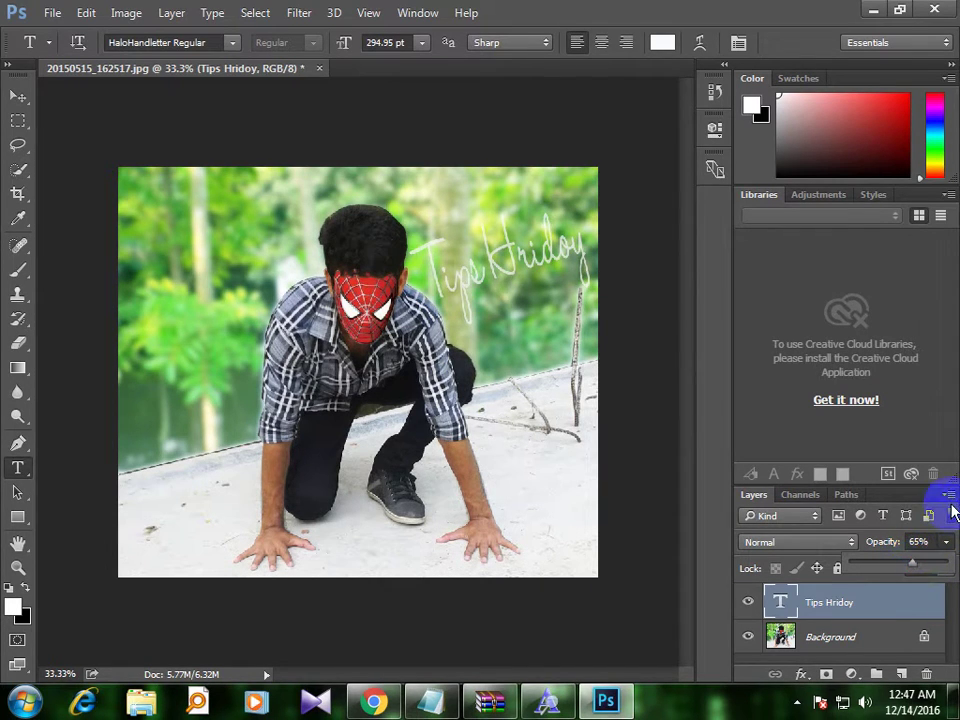
{"action": "left_click", "coordinate": [920, 541]}
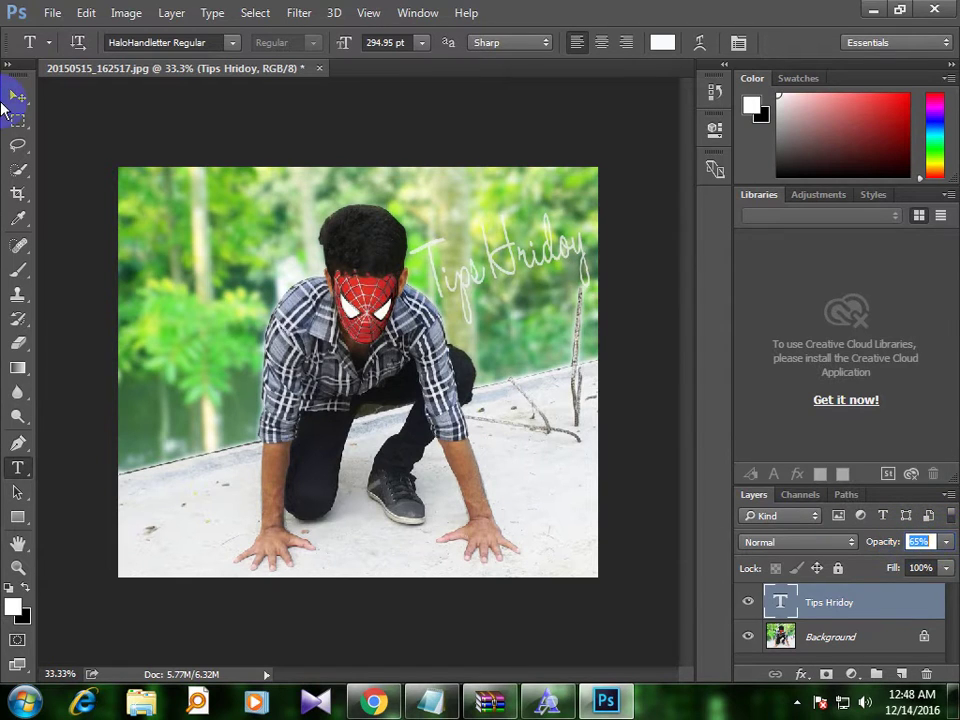
{"action": "left_click", "coordinate": [50, 13]}
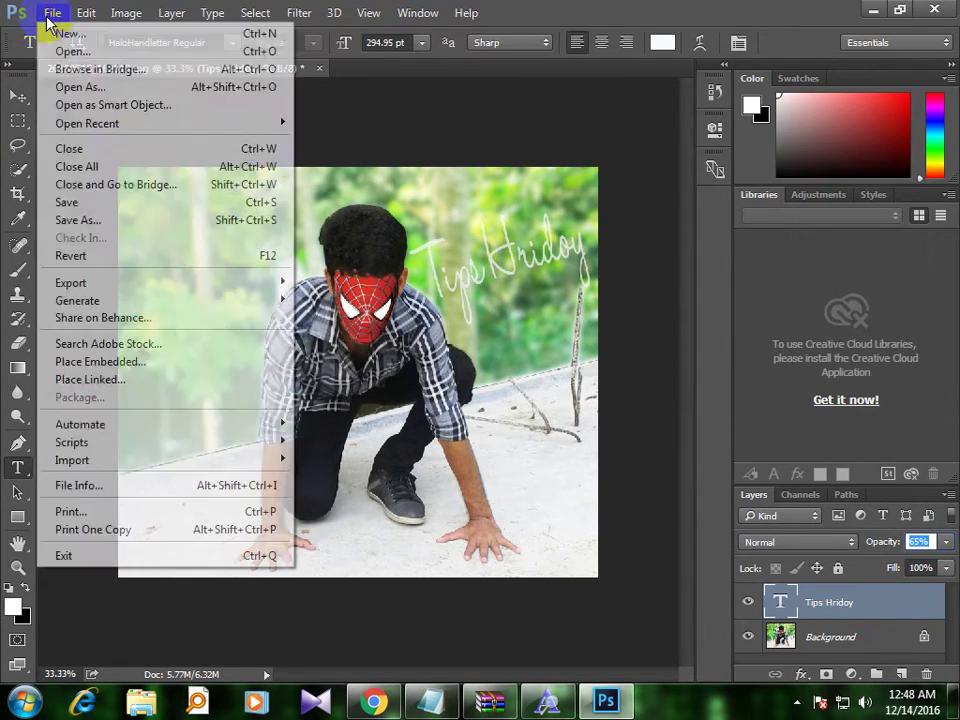
{"action": "left_click", "coordinate": [95, 204]}
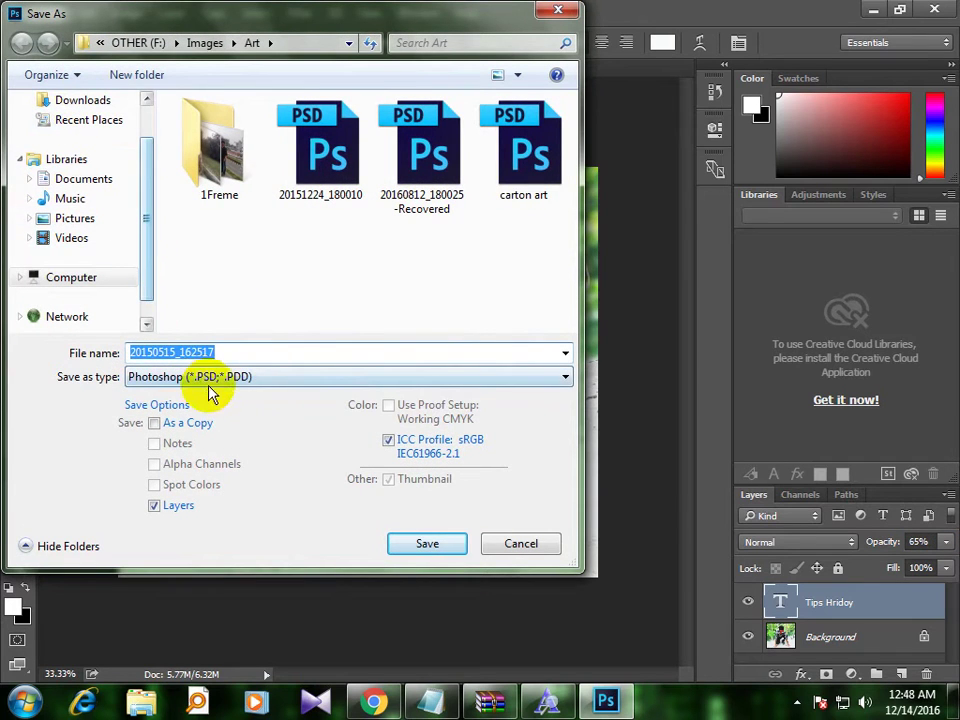
{"action": "left_click", "coordinate": [215, 378]}
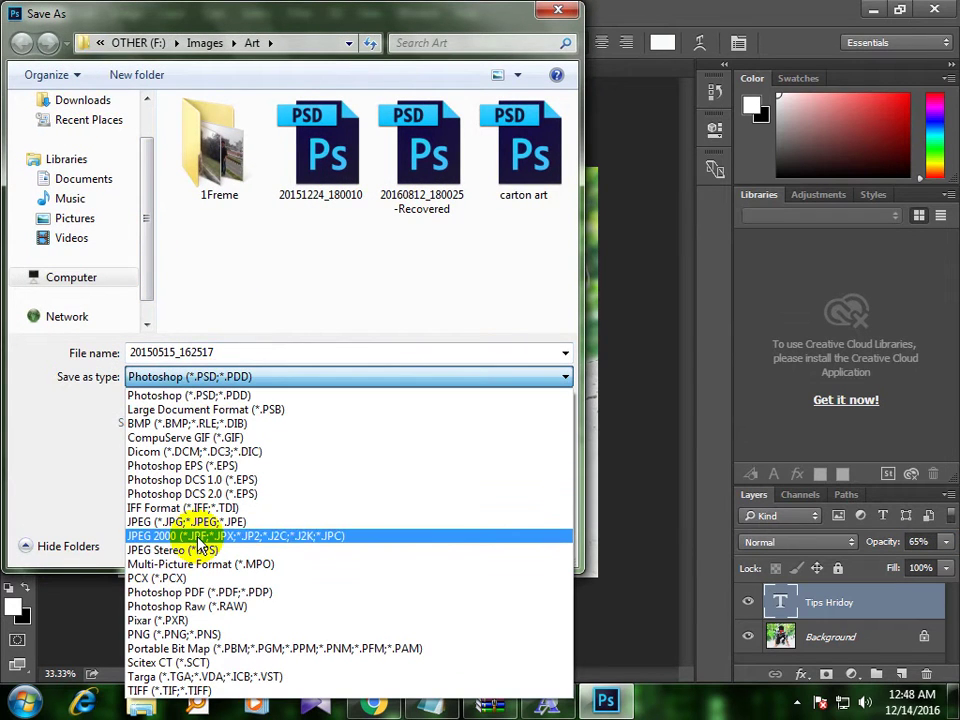
{"action": "left_click", "coordinate": [208, 522]}
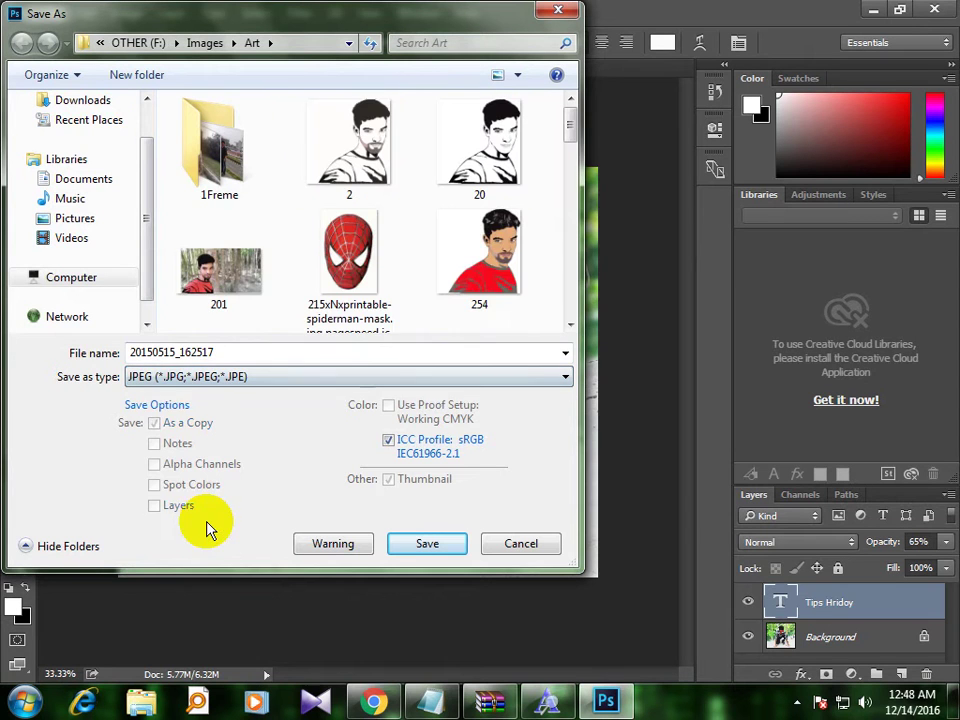
{"action": "double_click", "coordinate": [208, 351]}
{"action": "left_click", "coordinate": [212, 352]}
{"action": "key", "text": "shift+Left"}
{"action": "key", "text": "shift+Left"}
{"action": "key", "text": "shift+Left"}
{"action": "key", "text": "shift+Left"}
{"action": "key", "text": "shift+Left"}
{"action": "key", "text": "shift+Left"}
{"action": "key", "text": "shift+Left"}
{"action": "key", "text": "shift+Left"}
{"action": "key", "text": "shift+Left"}
{"action": "key", "text": "shift+Left"}
{"action": "key", "text": "shift+Left"}
{"action": "key", "text": "shift+Left"}
{"action": "key", "text": "shift+Left"}
{"action": "key", "text": "shift+Left"}
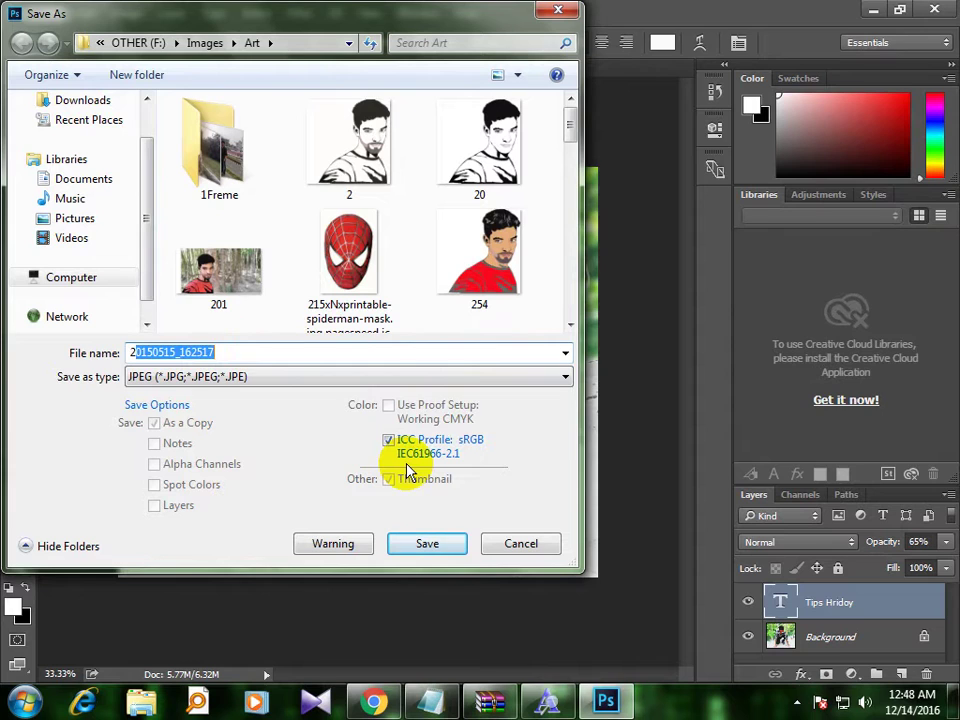
{"action": "key", "text": "BackSpace"}
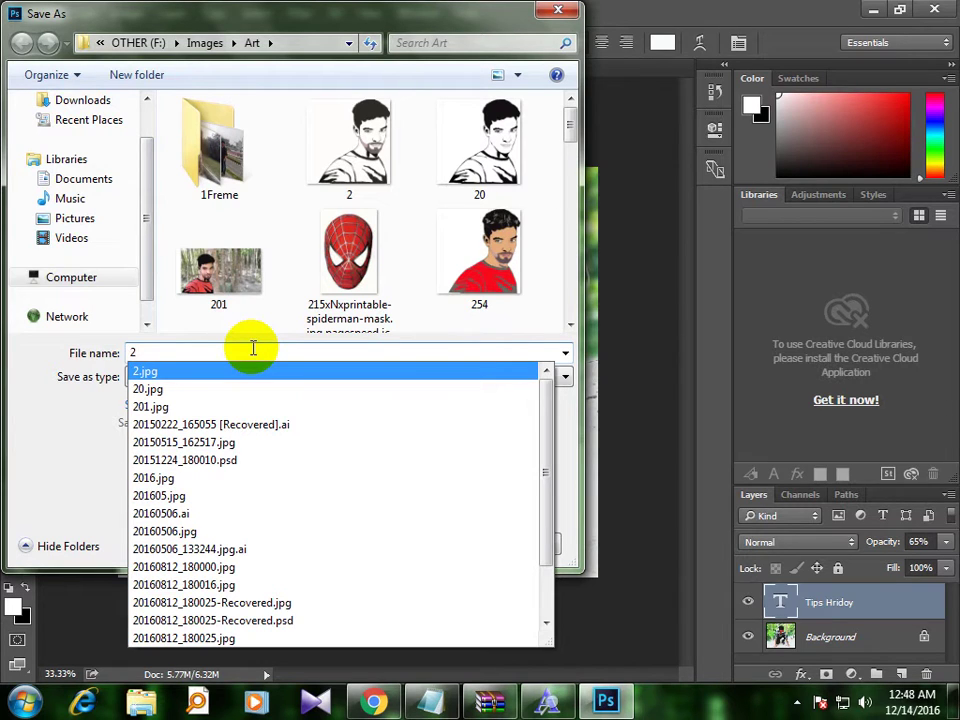
{"action": "type", "text": "0160812_180025.jpg7"}
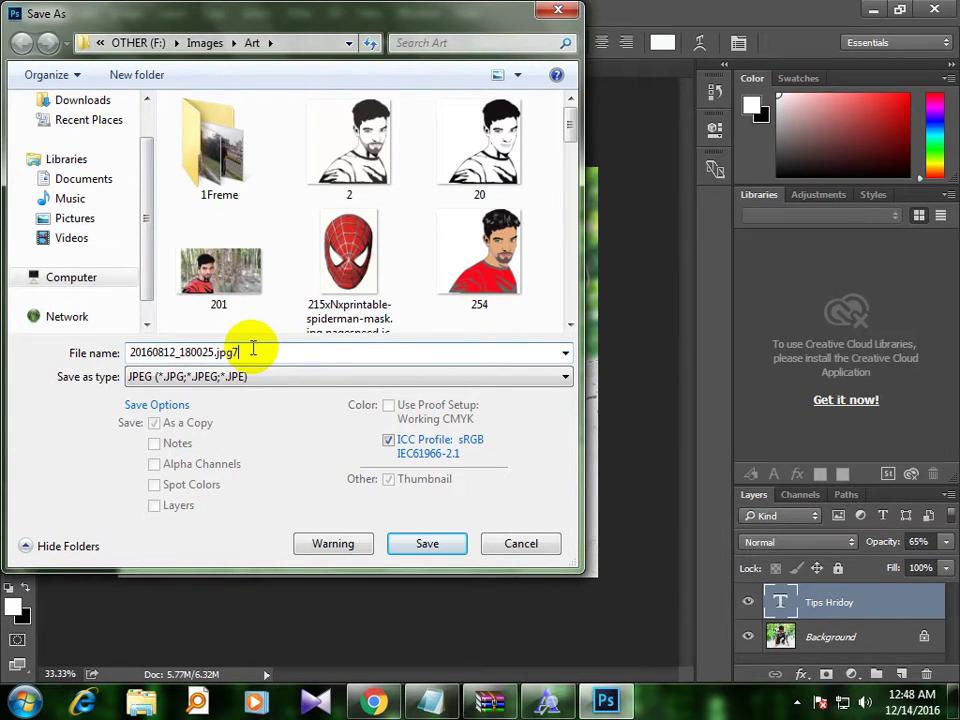
{"action": "left_click_drag", "start_coordinate": [251, 347], "coordinate": [68, 362]}
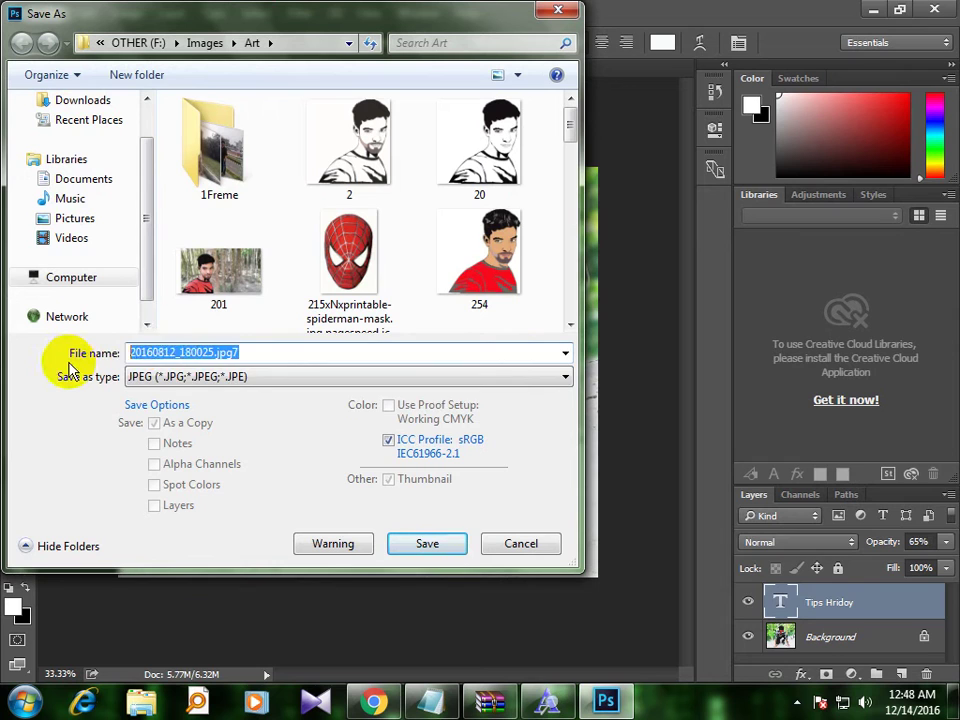
{"action": "type", "text": "fu"}
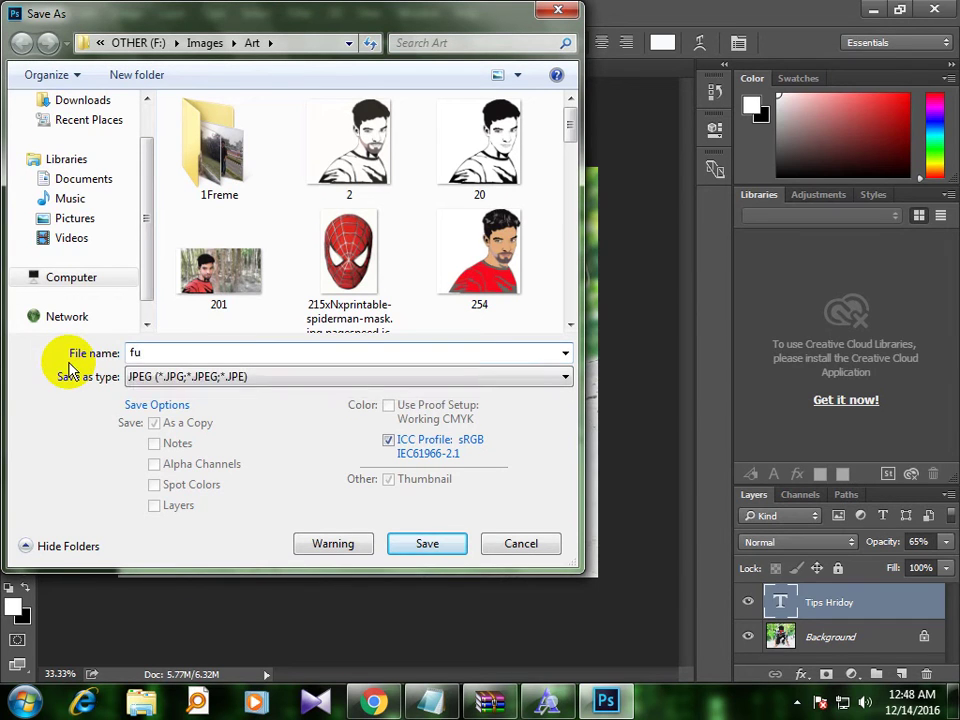
{"action": "left_click", "coordinate": [429, 542]}
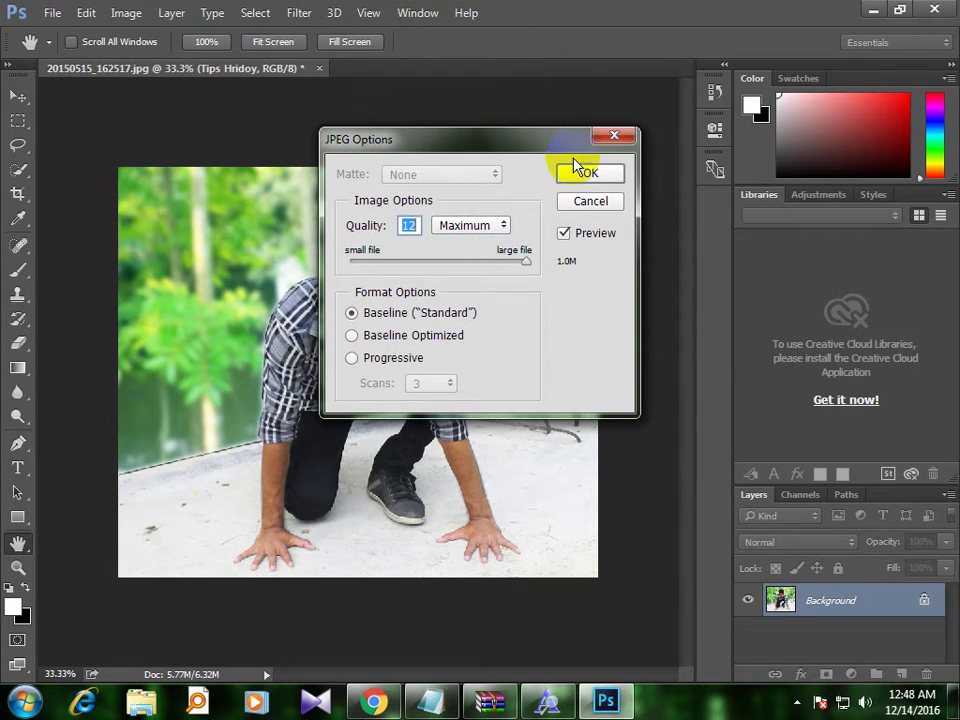
{"action": "left_click", "coordinate": [585, 208]}
- Save the watermarked photo to the Desktop as a JPEG named 20150515_162517, accepting Maximum quality 12
{"action": "left_click", "coordinate": [54, 14]}
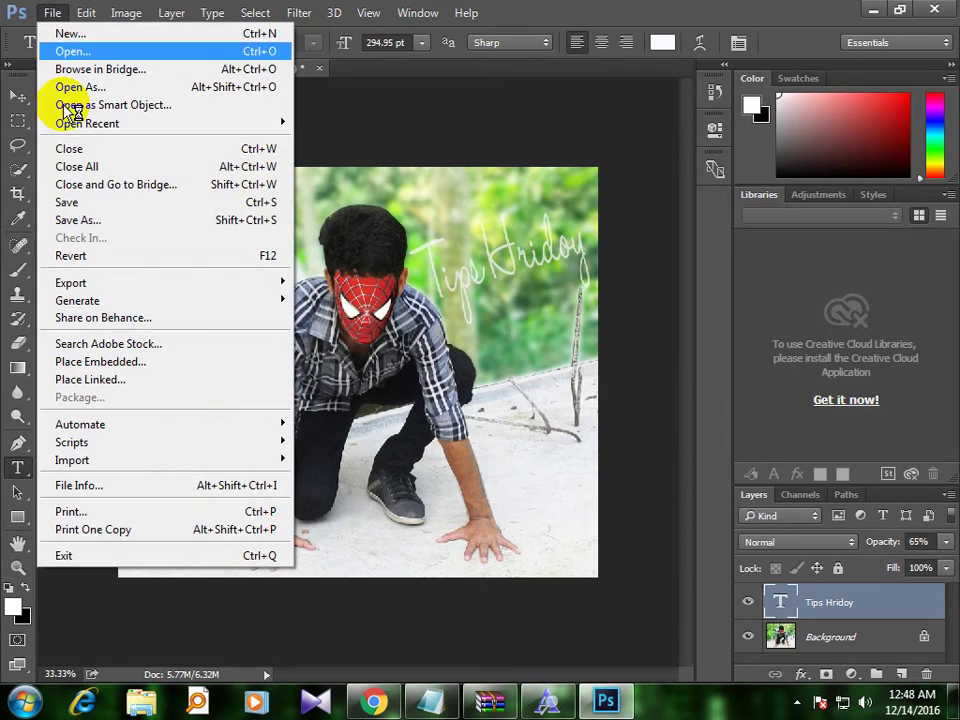
{"action": "left_click", "coordinate": [80, 202]}
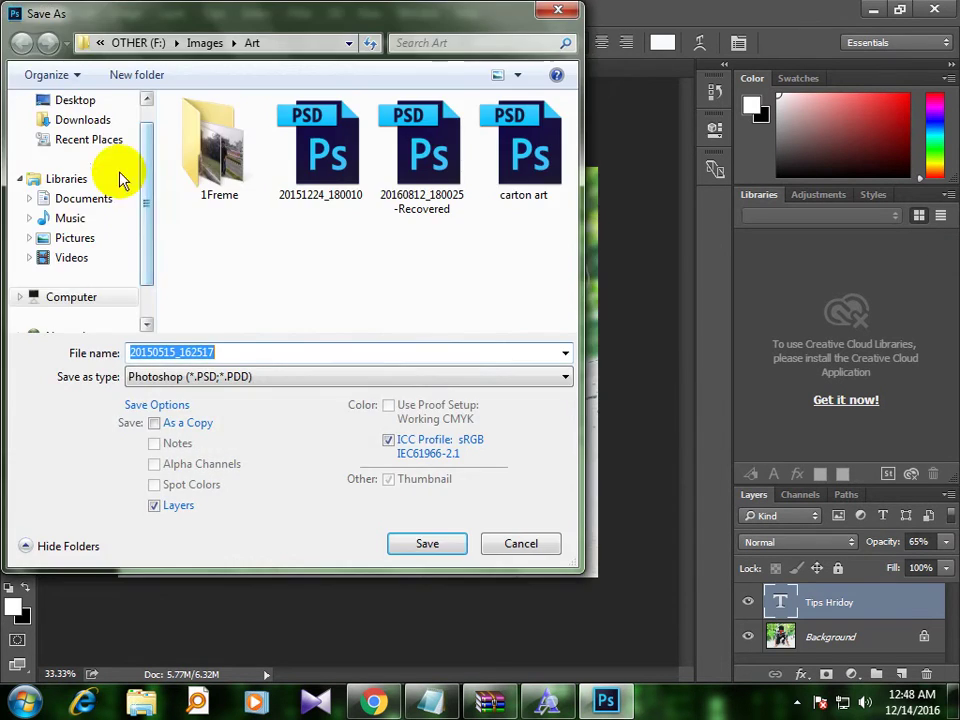
{"action": "left_click", "coordinate": [55, 99]}
{"action": "left_click", "coordinate": [296, 378]}
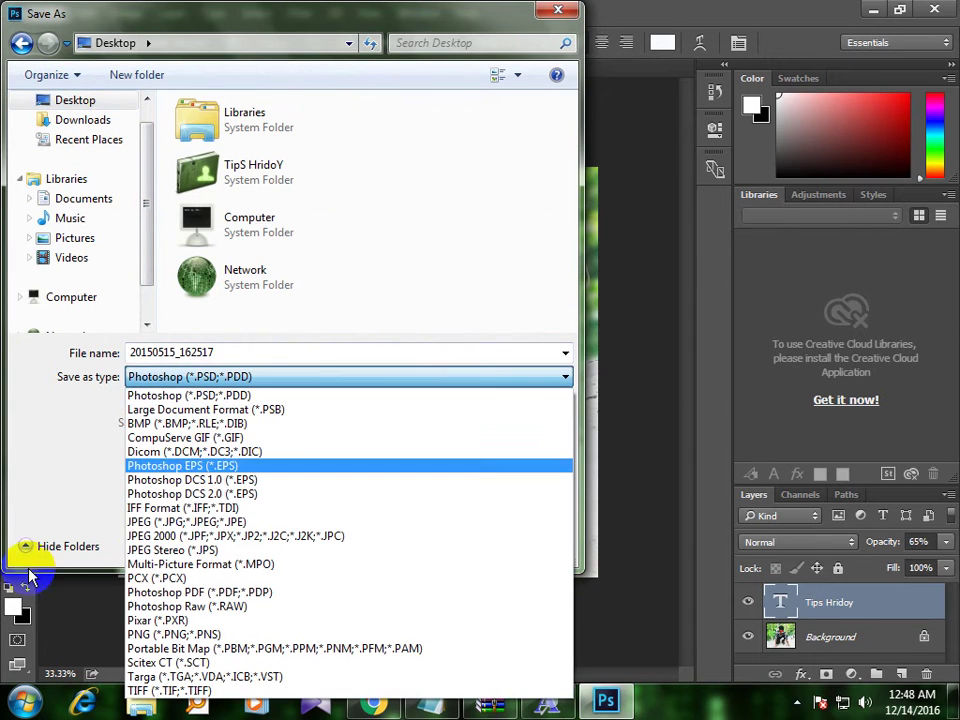
{"action": "left_click", "coordinate": [167, 523]}
{"action": "left_click", "coordinate": [422, 549]}
{"action": "left_click", "coordinate": [590, 173]}
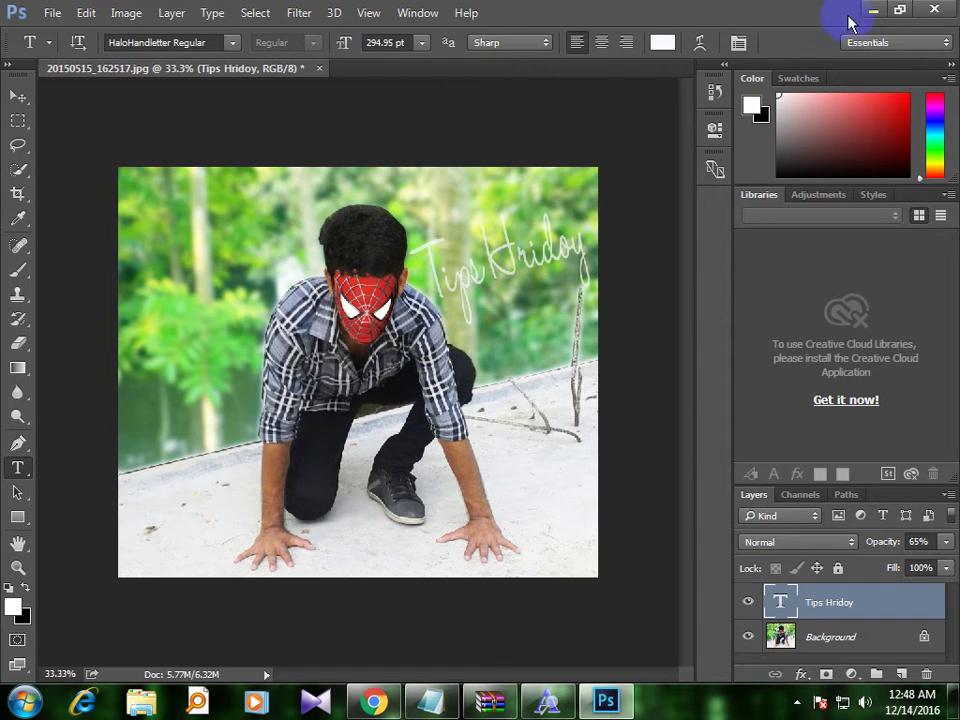
- Quit Photoshop without saving the document changes, and clear the browser and WinRAR windows off the desktop
{"action": "left_click", "coordinate": [941, 8]}
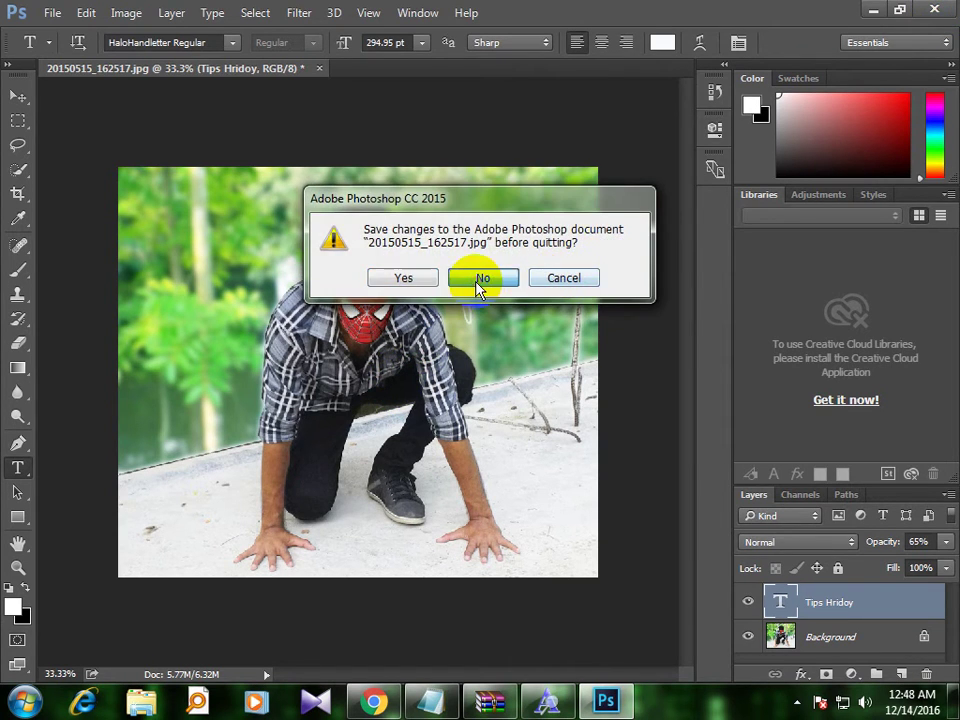
{"action": "left_click", "coordinate": [478, 287]}
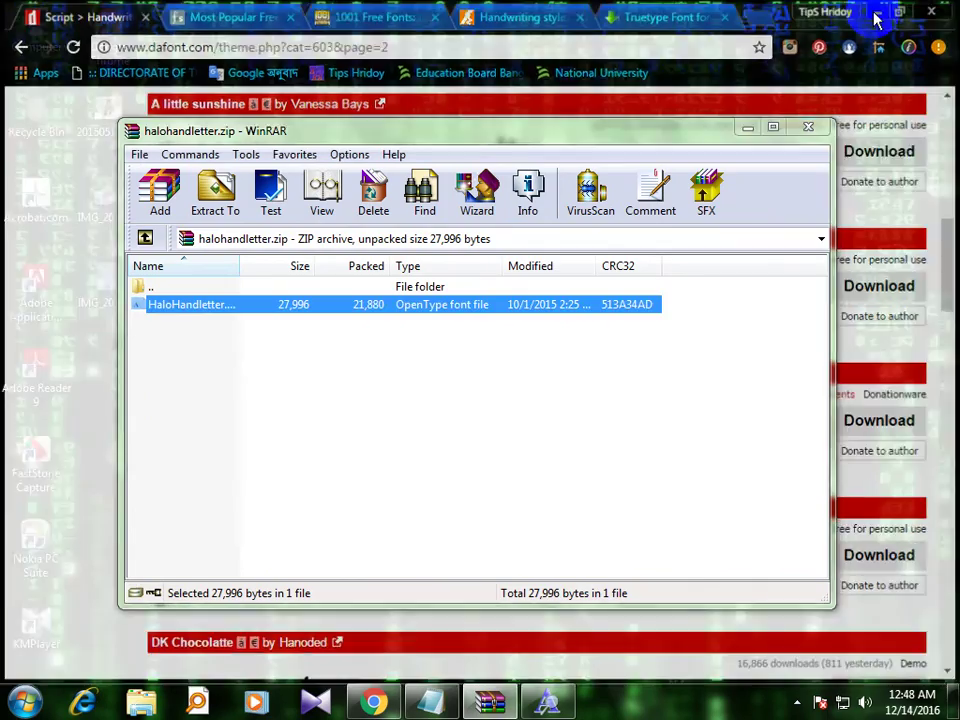
{"action": "left_click", "coordinate": [880, 8]}
{"action": "left_click", "coordinate": [808, 127]}
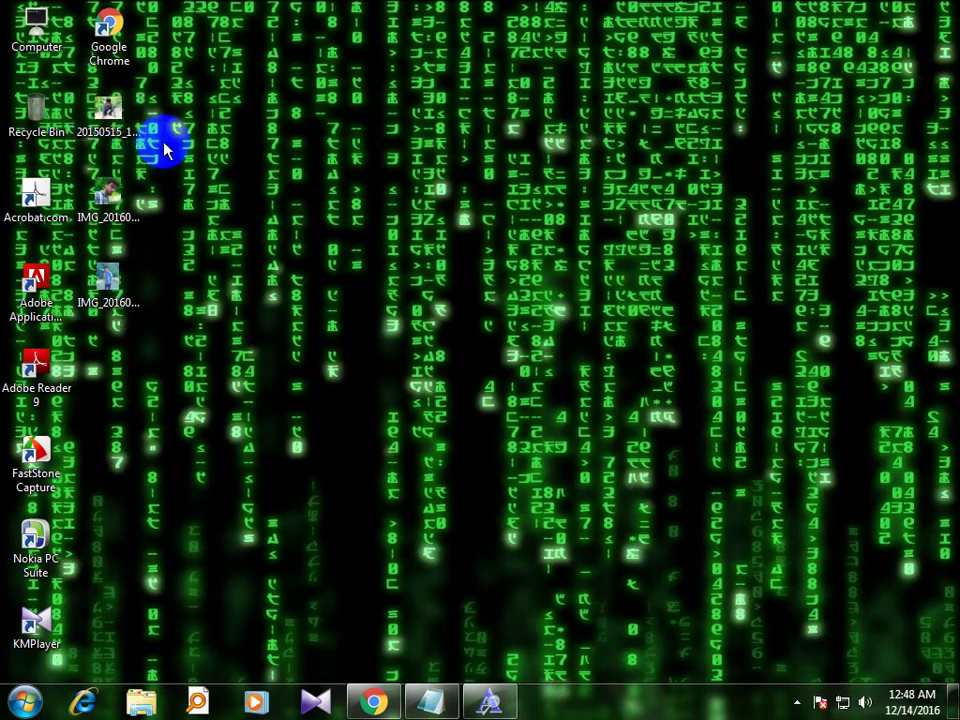
- Open the exported 20150515_162517 photo from the desktop and inspect its signature watermark
{"action": "double_click", "coordinate": [108, 112]}
{"action": "scroll", "coordinate": [546, 317], "scroll_direction": "up", "scroll_amount": 2}
{"action": "scroll", "coordinate": [743, 157], "scroll_direction": "down", "scroll_amount": 2}
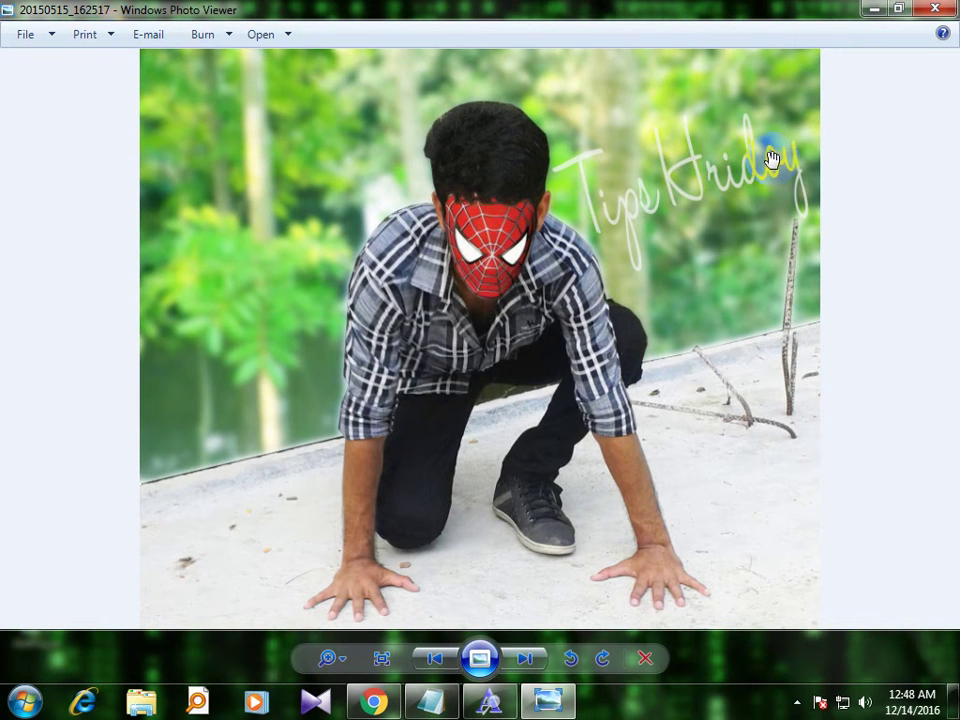
{"action": "left_click", "coordinate": [930, 12]}
- Open the IMG_20160916_140708-Recovere photo from the desktop and examine the signature in its lower corner up close
{"action": "double_click", "coordinate": [107, 205]}
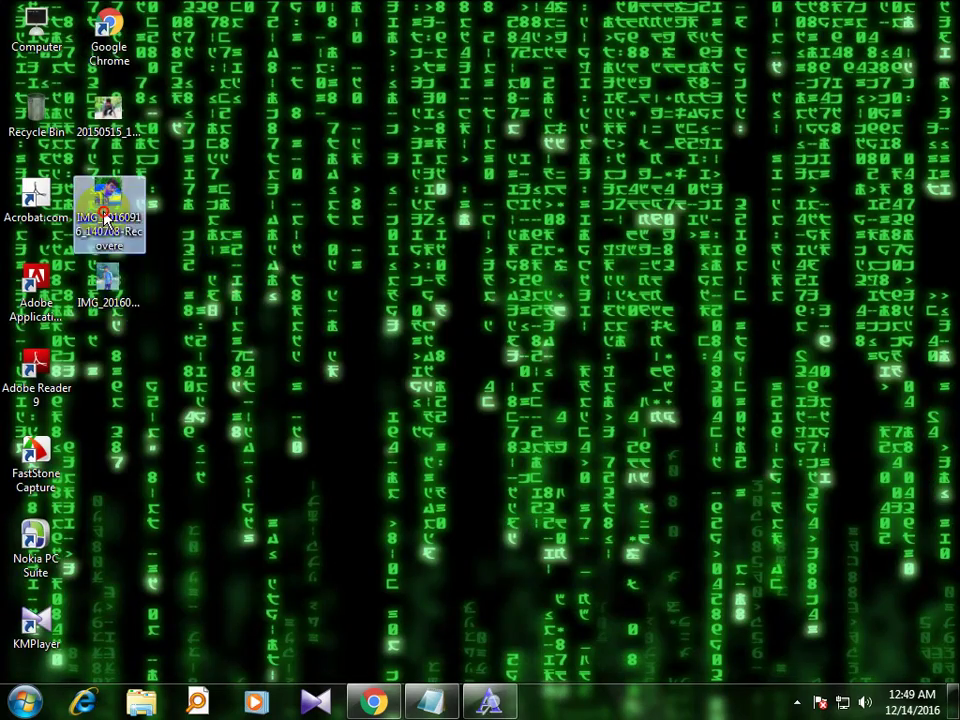
{"action": "scroll", "coordinate": [570, 456], "scroll_direction": "up", "scroll_amount": 5}
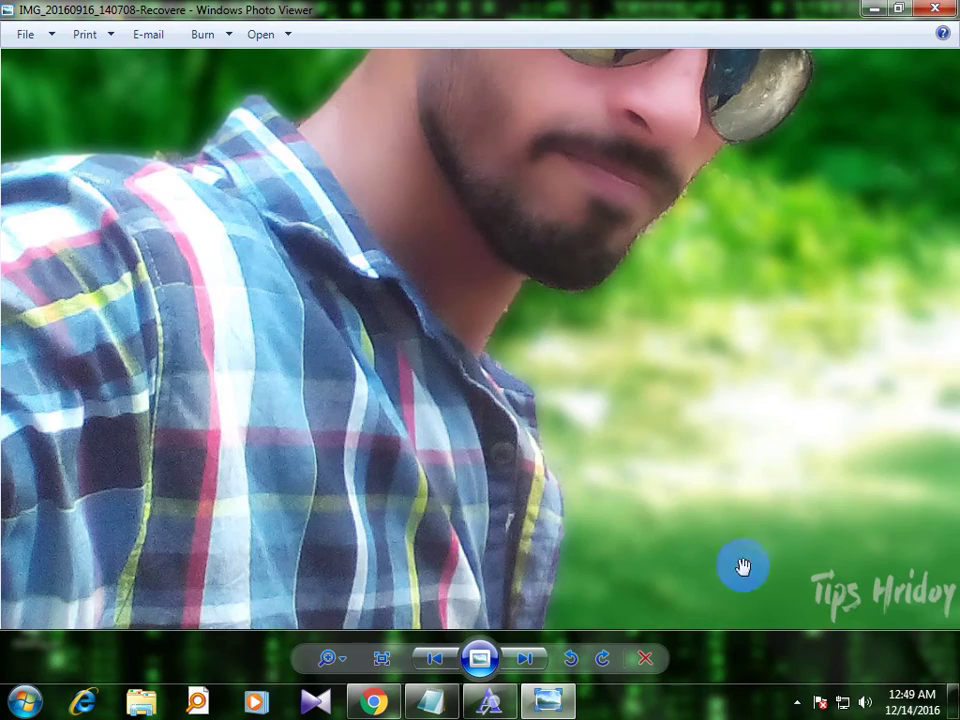
{"action": "scroll", "coordinate": [741, 564], "scroll_direction": "down", "scroll_amount": 5}
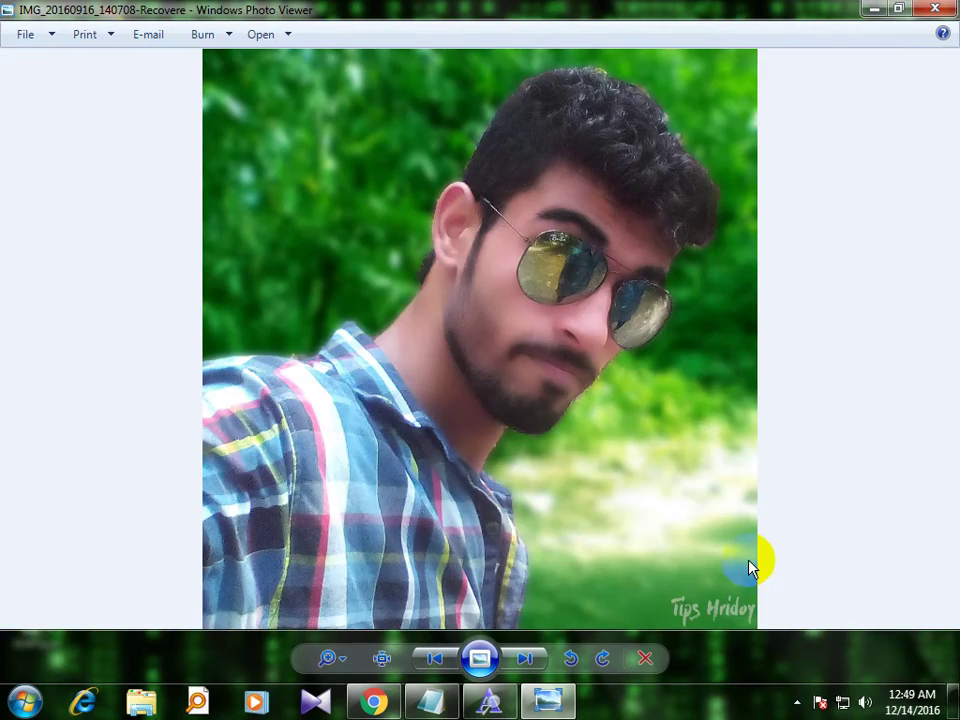
{"action": "left_click", "coordinate": [928, 10]}
- Switch to Chrome and browse the handwritten script fonts on page 2 of the dafont.com listing
{"action": "left_click", "coordinate": [374, 702]}
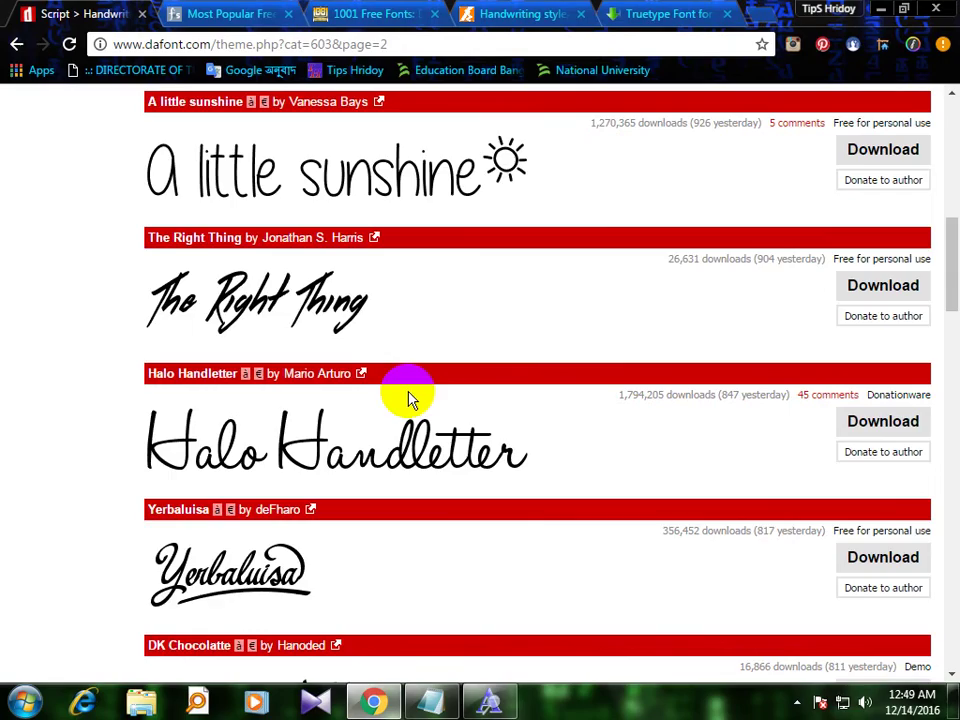
{"action": "scroll", "coordinate": [418, 398], "scroll_direction": "down", "scroll_amount": 20}
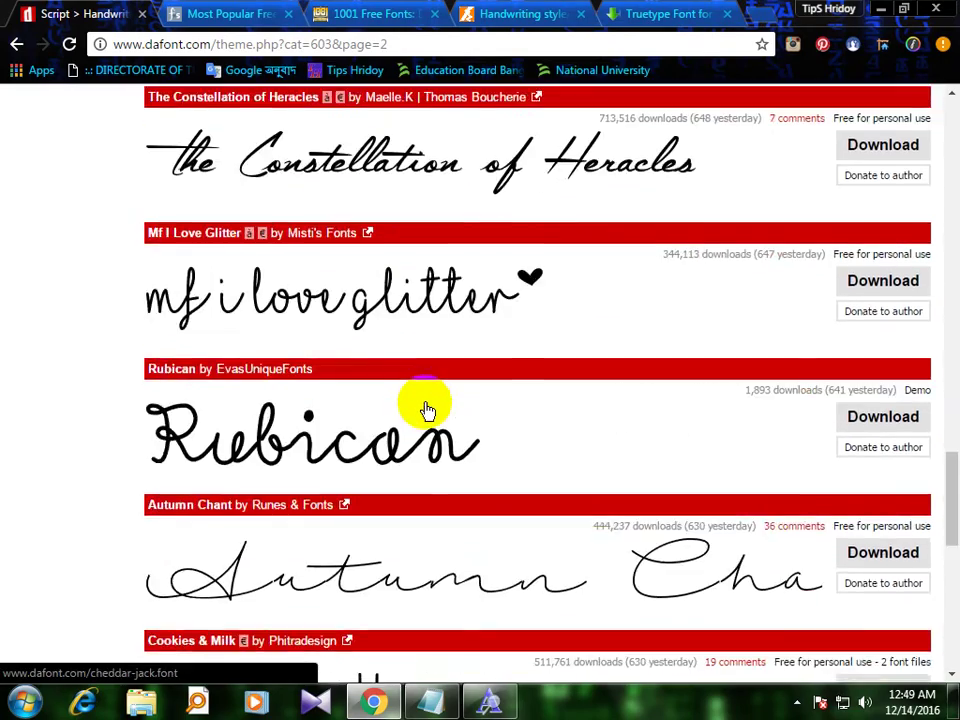
{"action": "scroll", "coordinate": [425, 410], "scroll_direction": "down", "scroll_amount": 2}
{"action": "scroll", "coordinate": [424, 403], "scroll_direction": "up", "scroll_amount": 14}
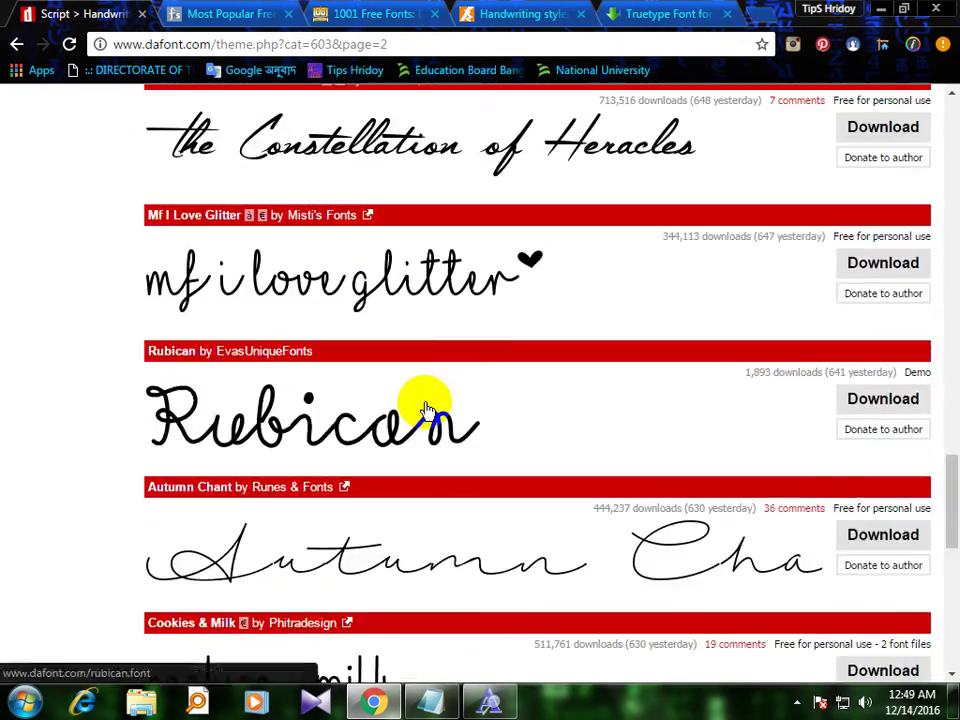
{"action": "scroll", "coordinate": [425, 410], "scroll_direction": "up", "scroll_amount": 18}
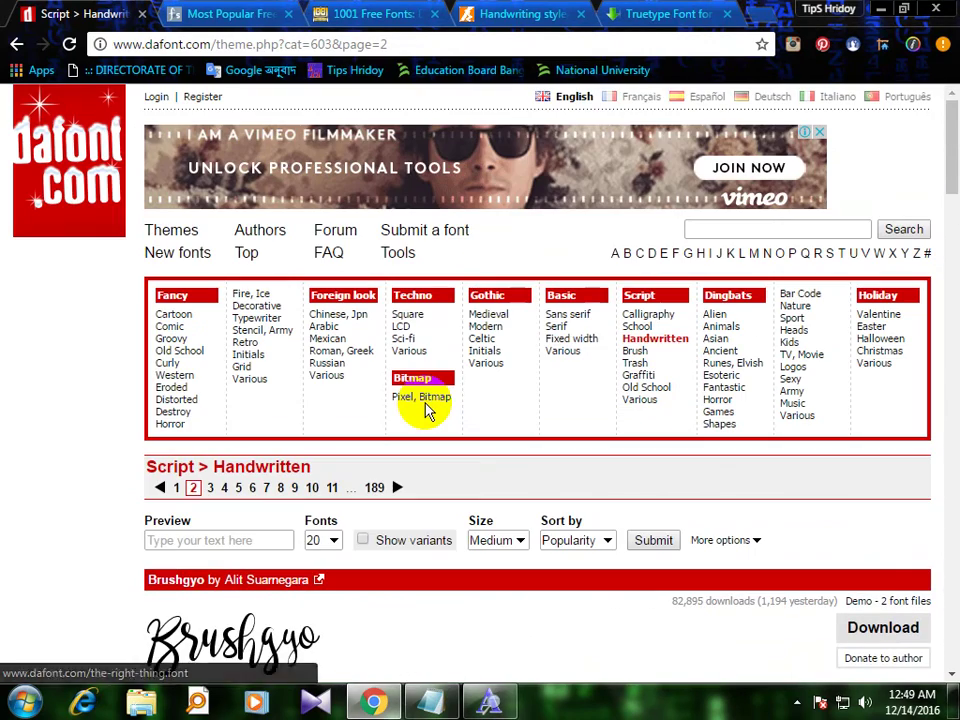
{"action": "scroll", "coordinate": [425, 553], "scroll_direction": "down", "scroll_amount": 6}
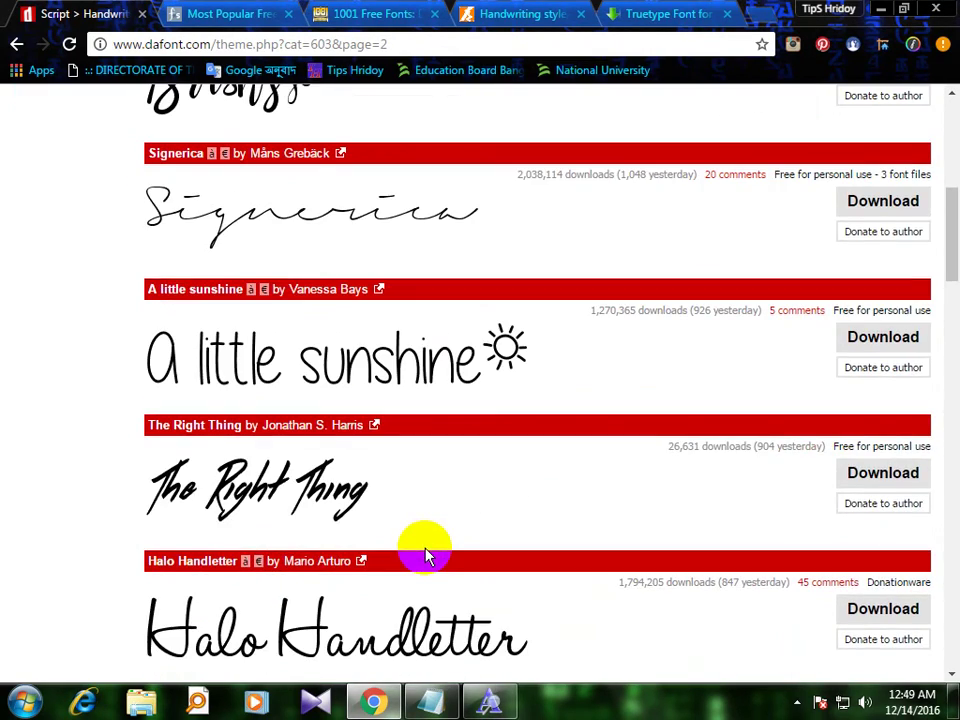
{"action": "scroll", "coordinate": [425, 553], "scroll_direction": "down", "scroll_amount": 10}
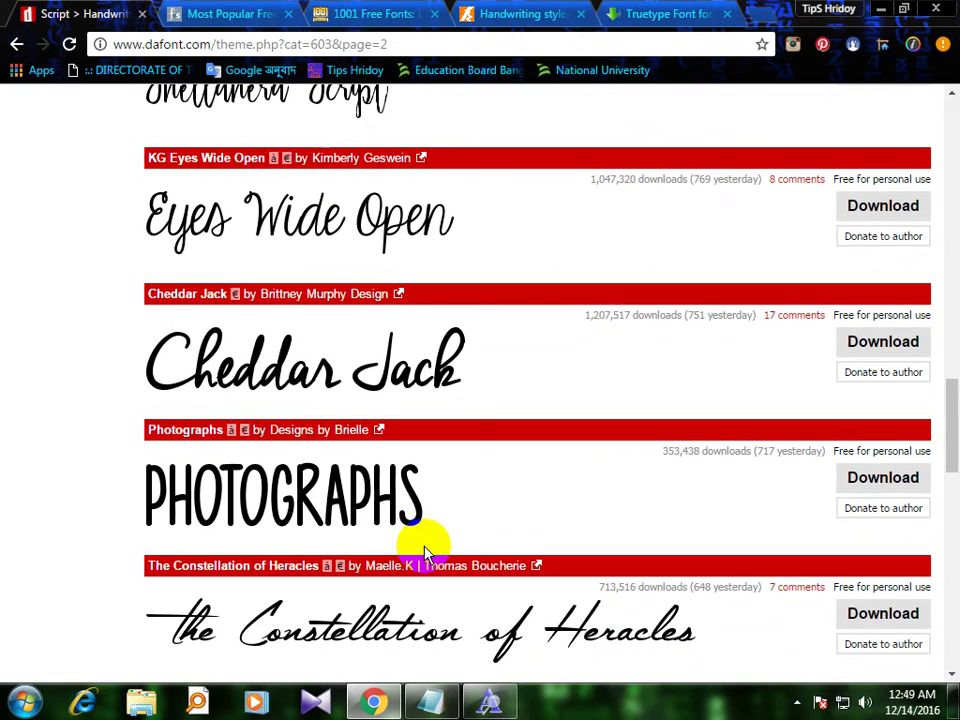
{"action": "scroll", "coordinate": [425, 553], "scroll_direction": "down", "scroll_amount": 5}
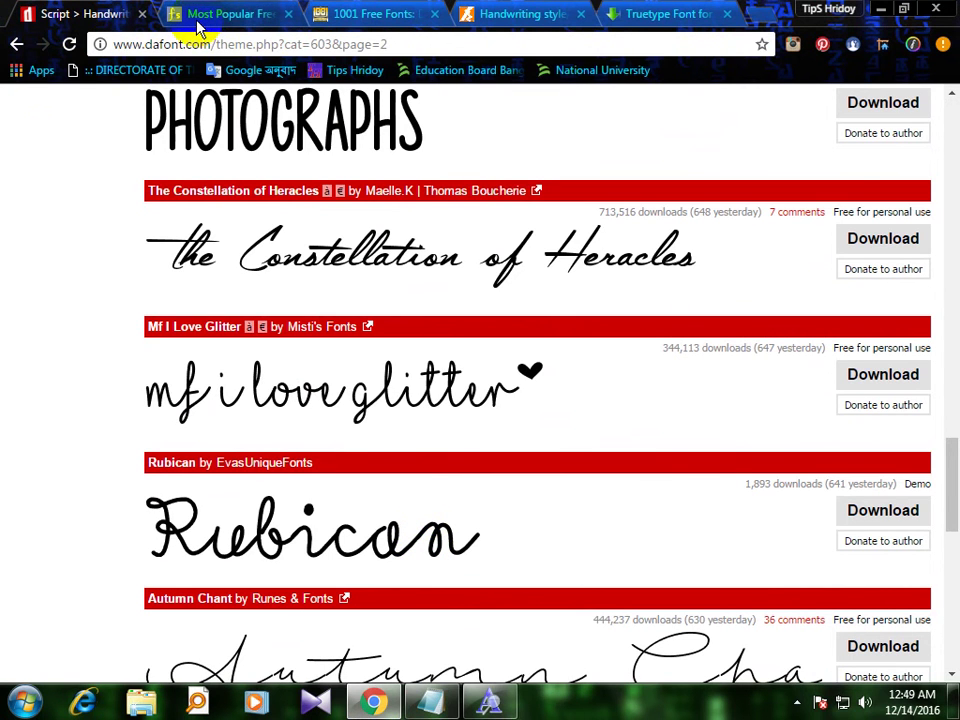
{"action": "scroll", "coordinate": [349, 394], "scroll_direction": "down", "scroll_amount": 4}
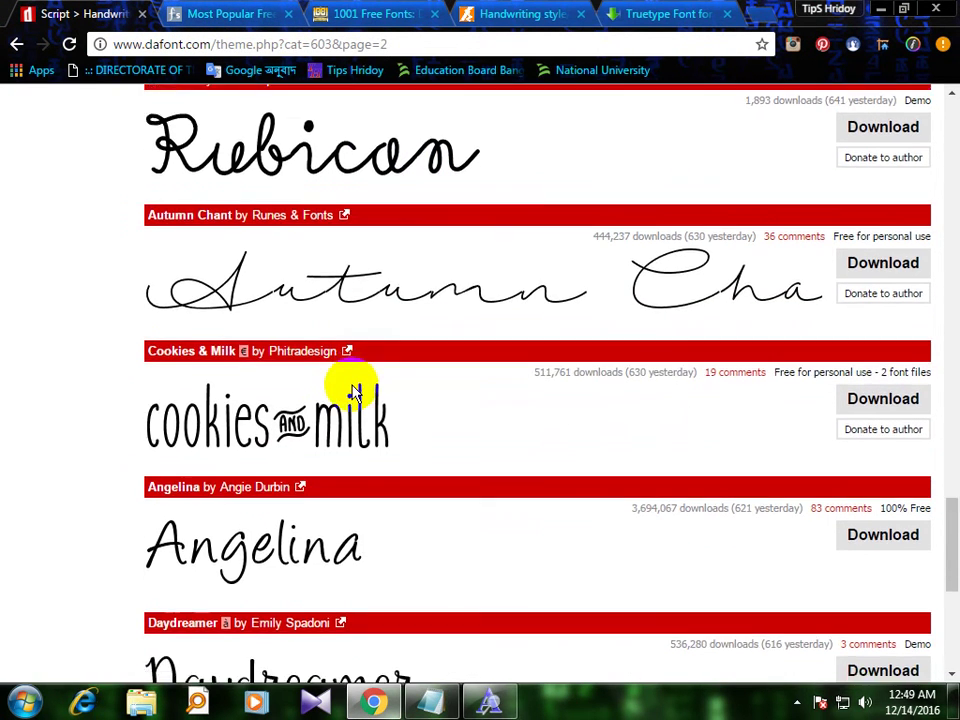
{"action": "scroll", "coordinate": [354, 392], "scroll_direction": "down", "scroll_amount": 3}
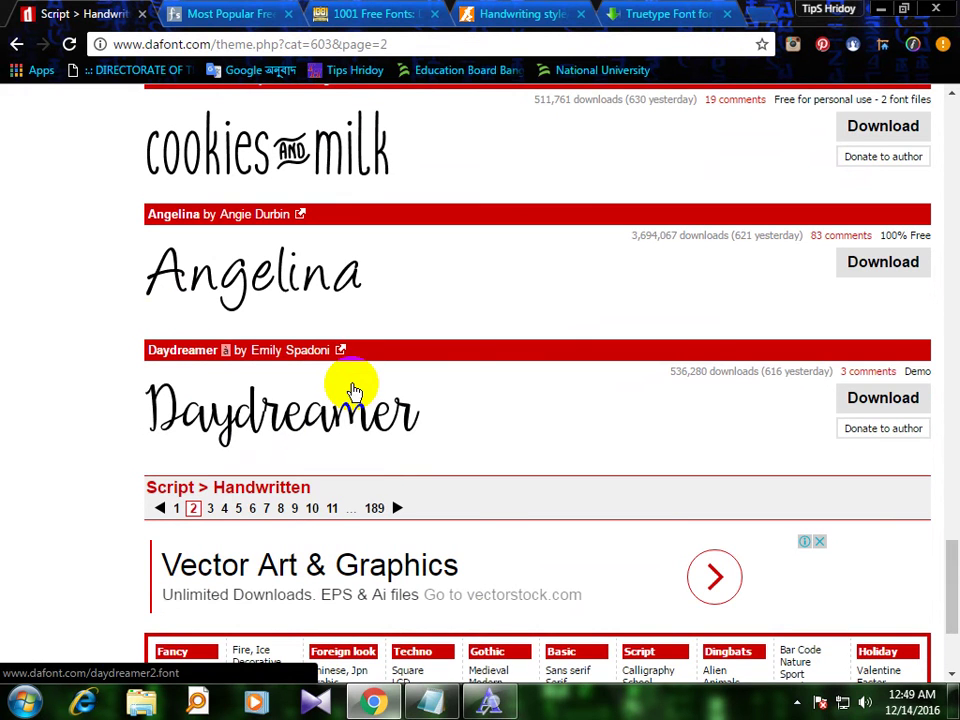
{"action": "scroll", "coordinate": [352, 380], "scroll_direction": "up", "scroll_amount": 5}
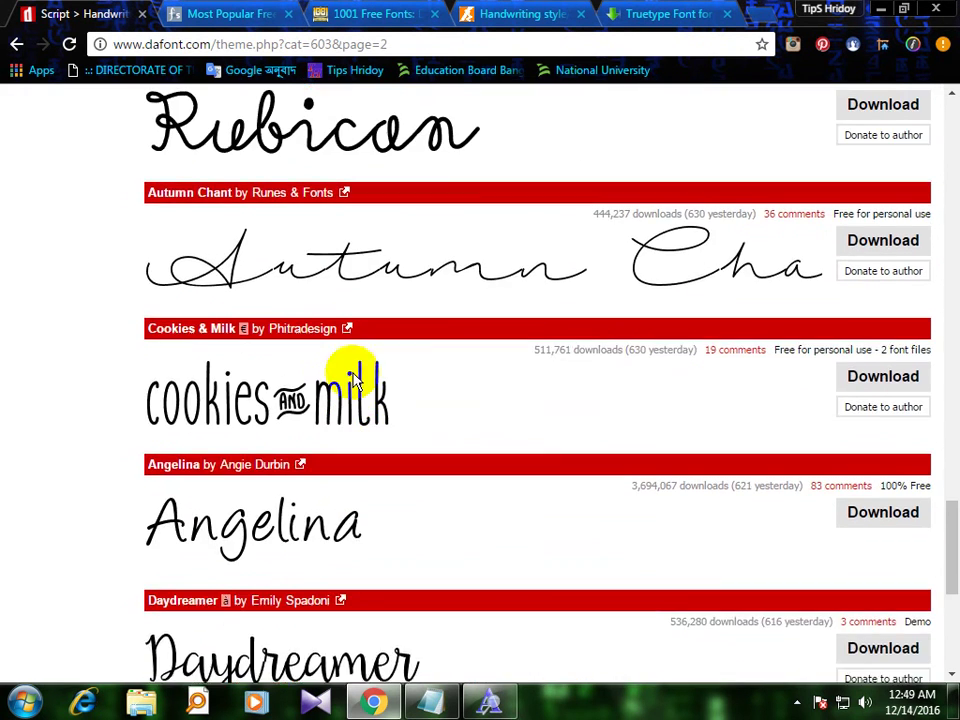